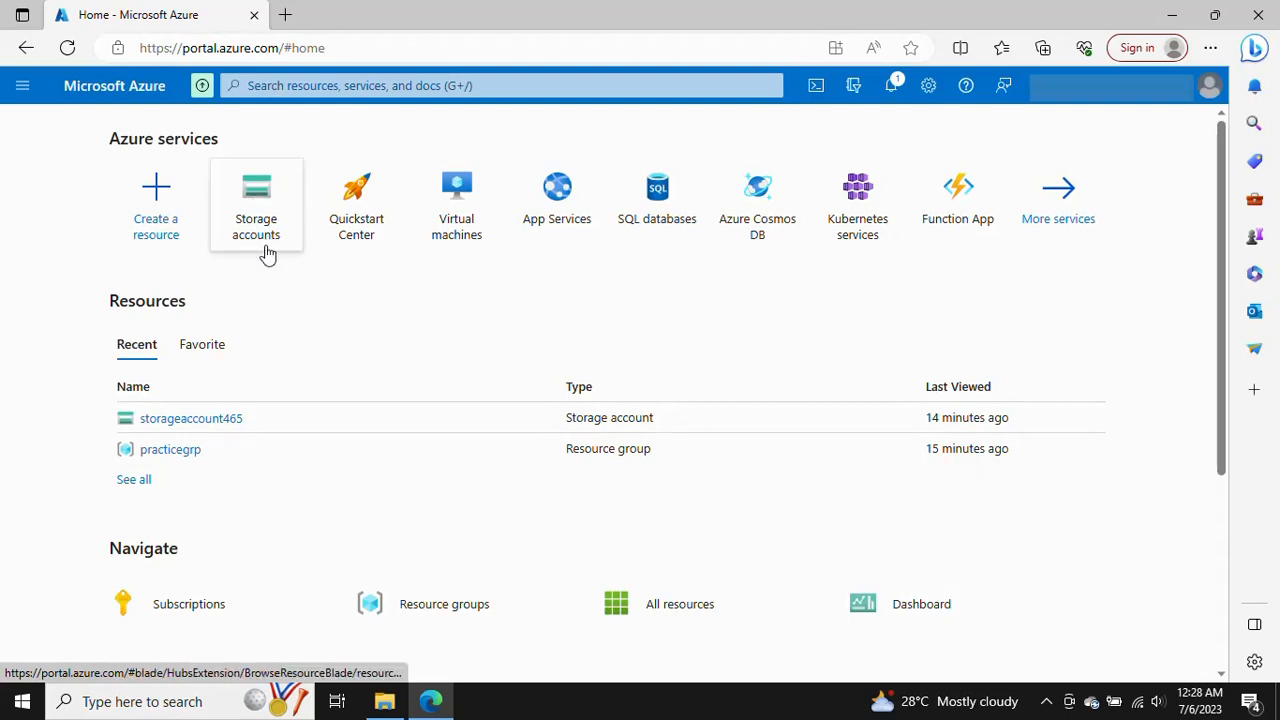
Search for storage accounts and start creating a new storage account
{"action": "left_click", "coordinate": [275, 86]}
{"action": "type", "text": "storage"}
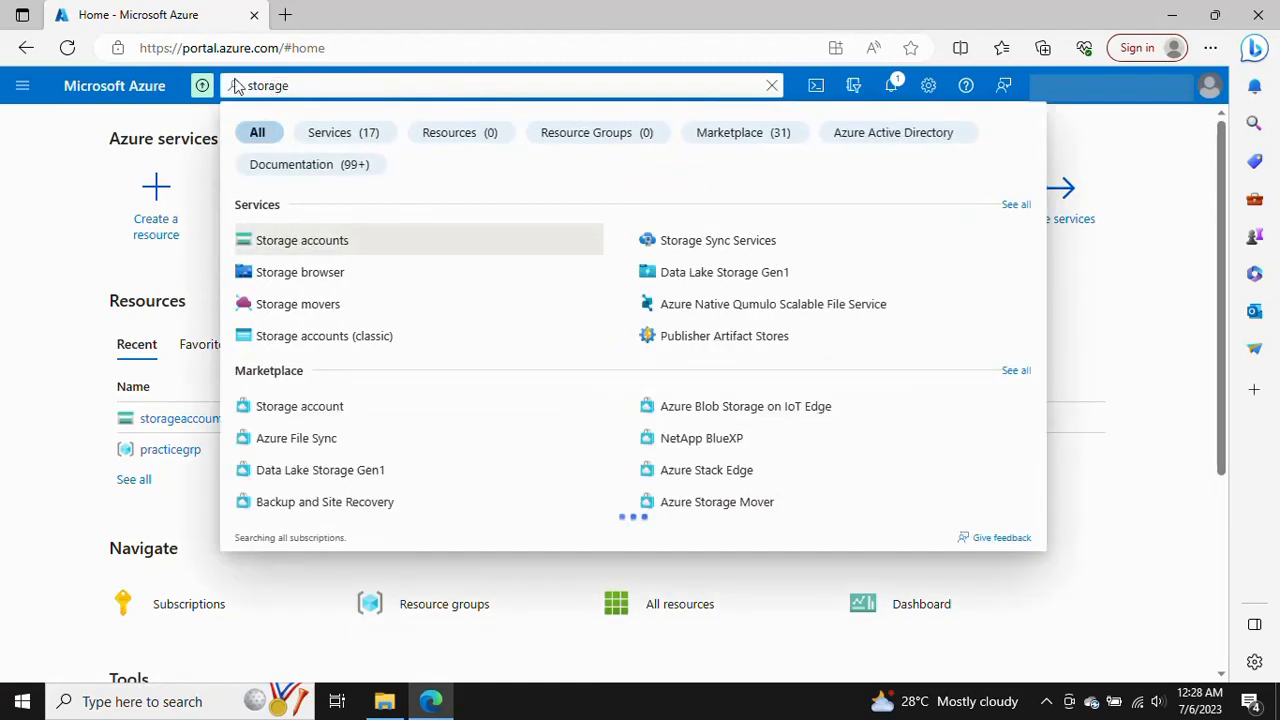
{"action": "left_click", "coordinate": [303, 244]}
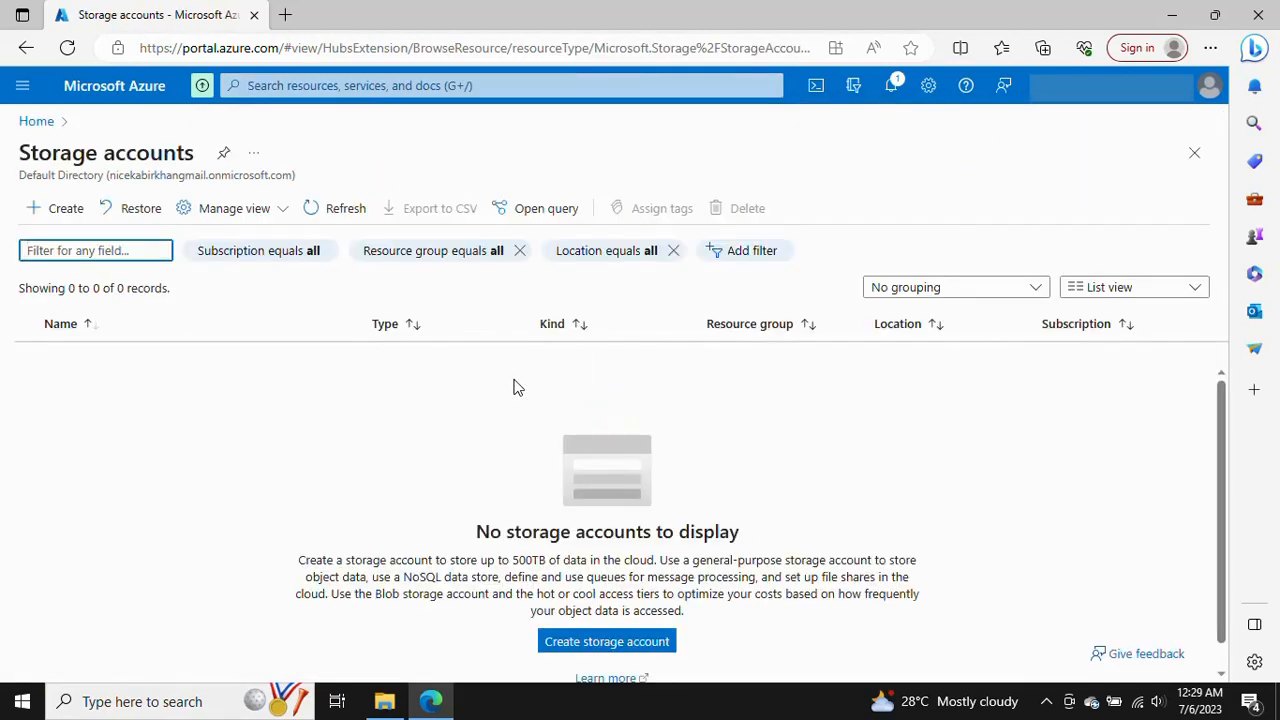
{"action": "left_click", "coordinate": [58, 212]}
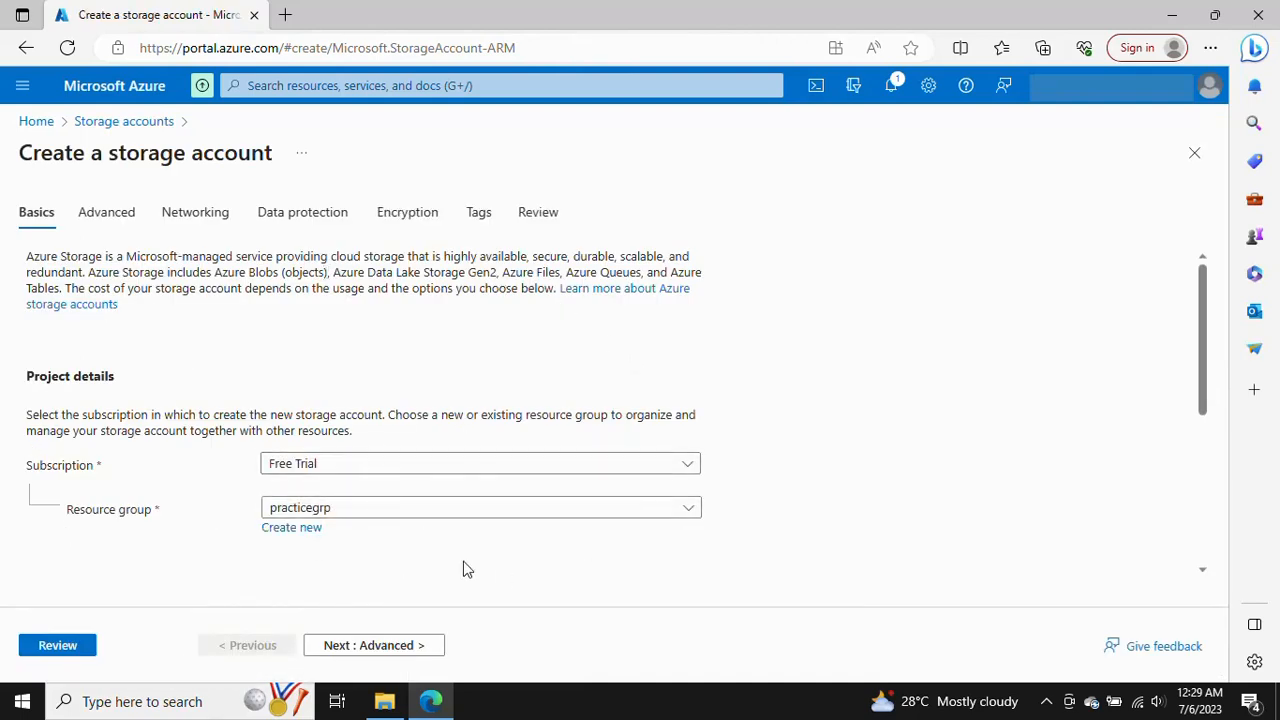
{"action": "scroll", "coordinate": [467, 569], "scroll_direction": "down", "scroll_amount": 1}
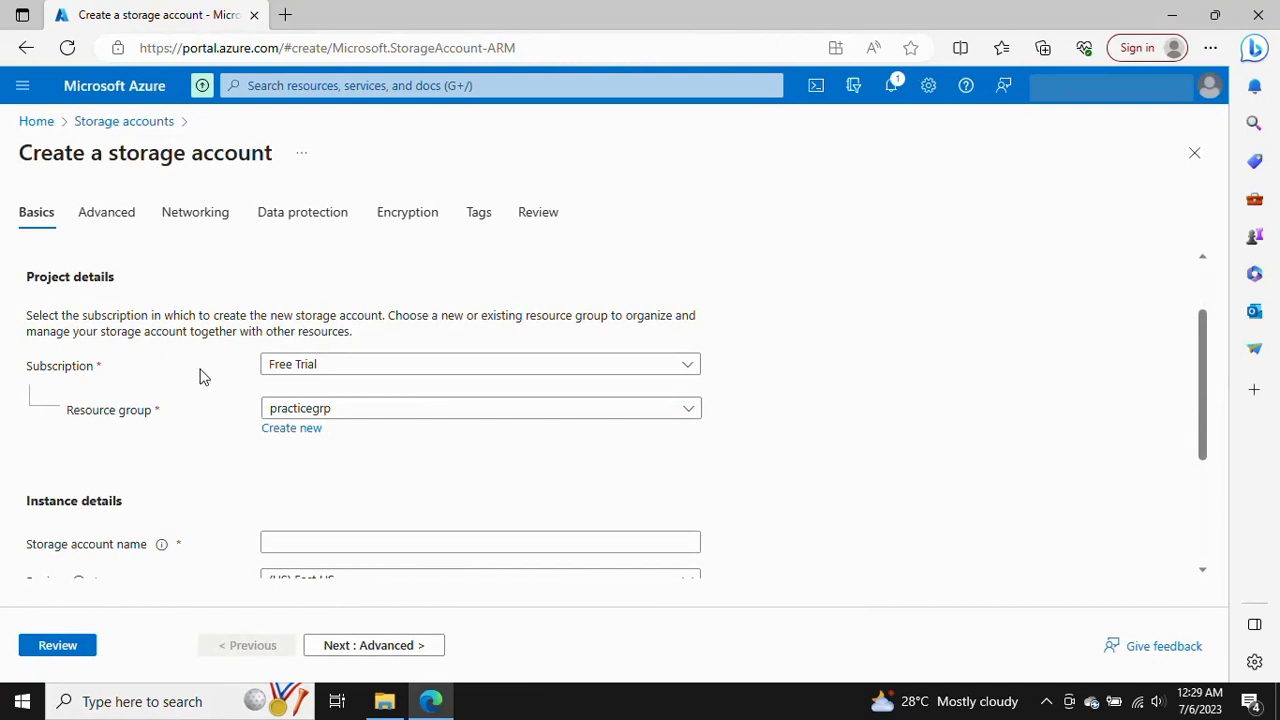
{"action": "scroll", "coordinate": [411, 426], "scroll_direction": "down", "scroll_amount": 1}
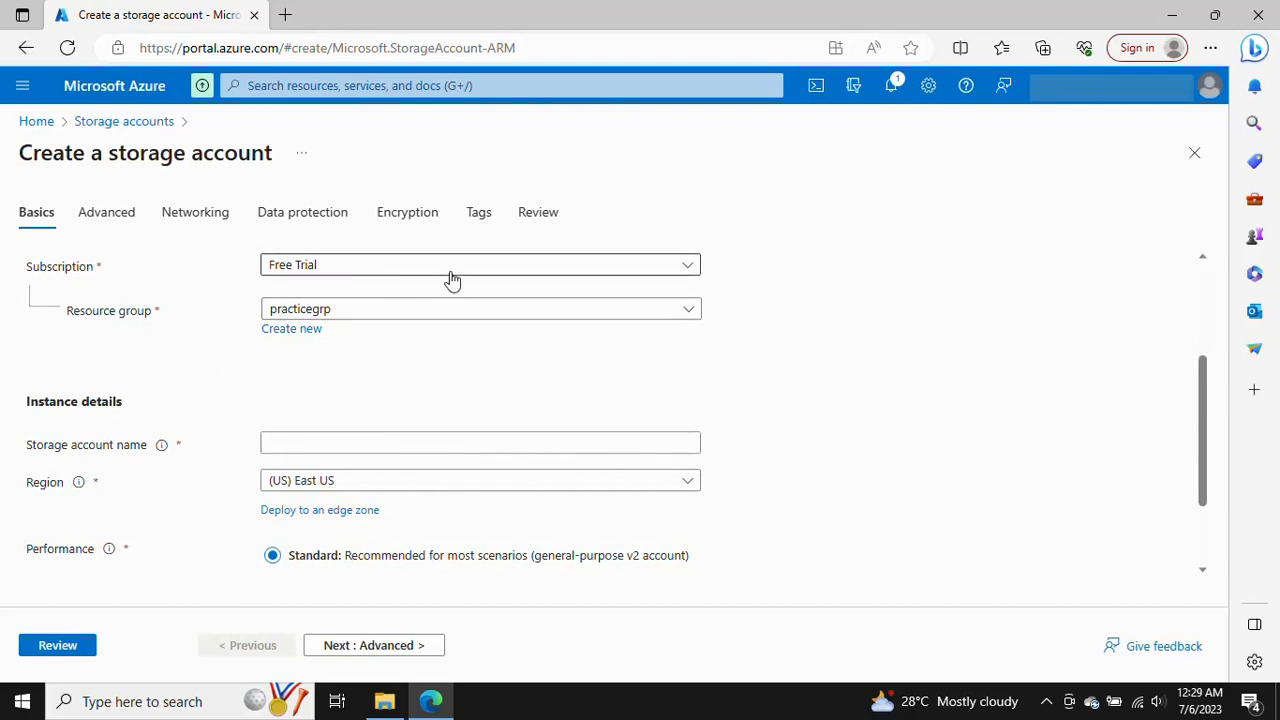
{"action": "left_click", "coordinate": [685, 268]}
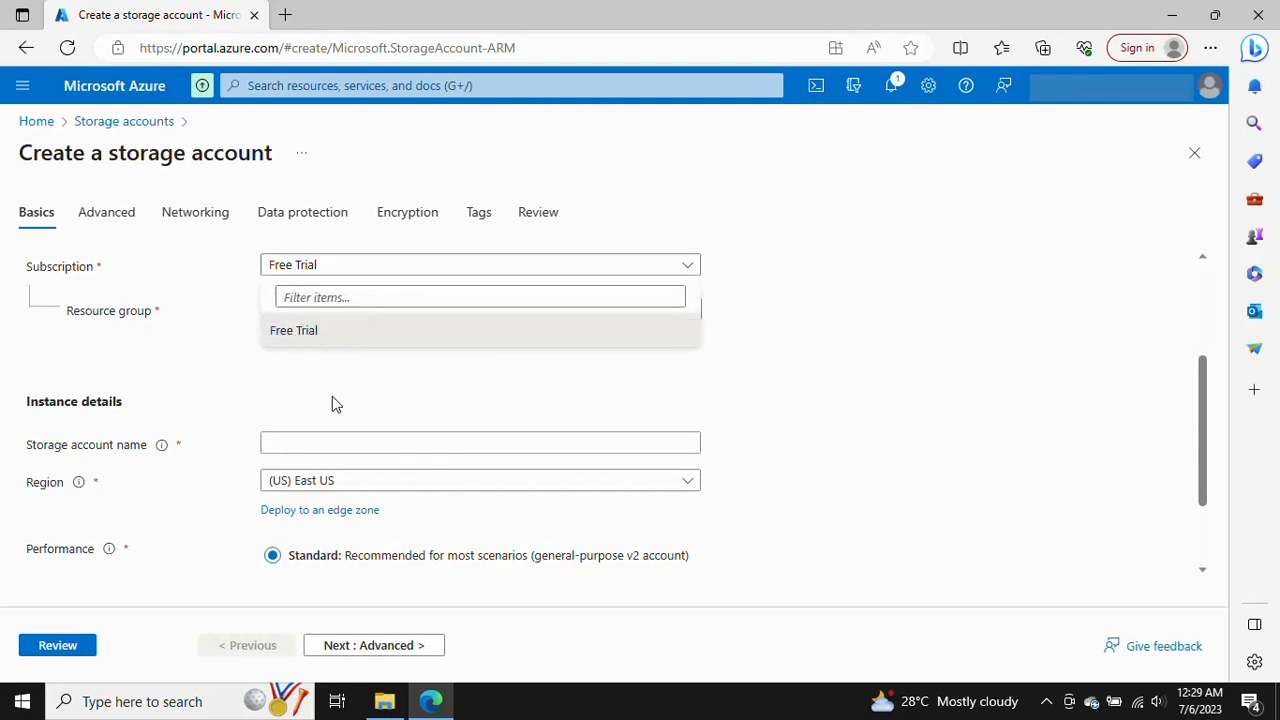
{"action": "left_click", "coordinate": [196, 407]}
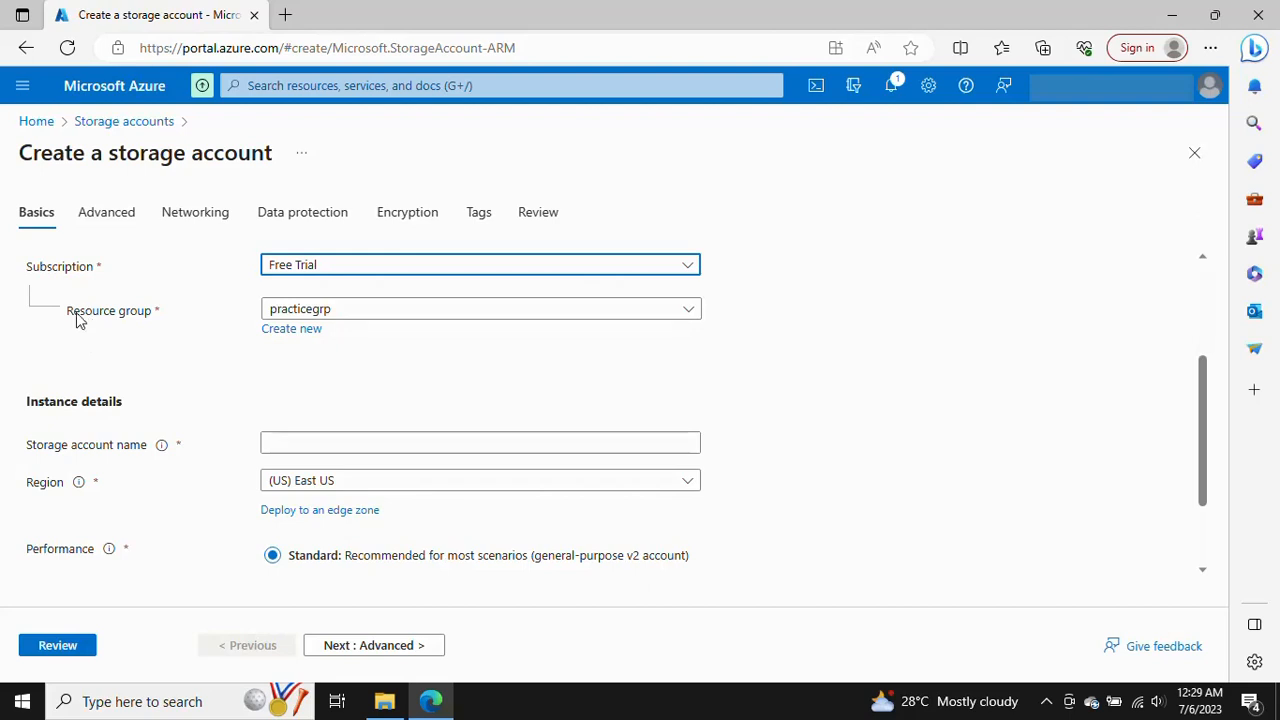
{"action": "left_click", "coordinate": [295, 333]}
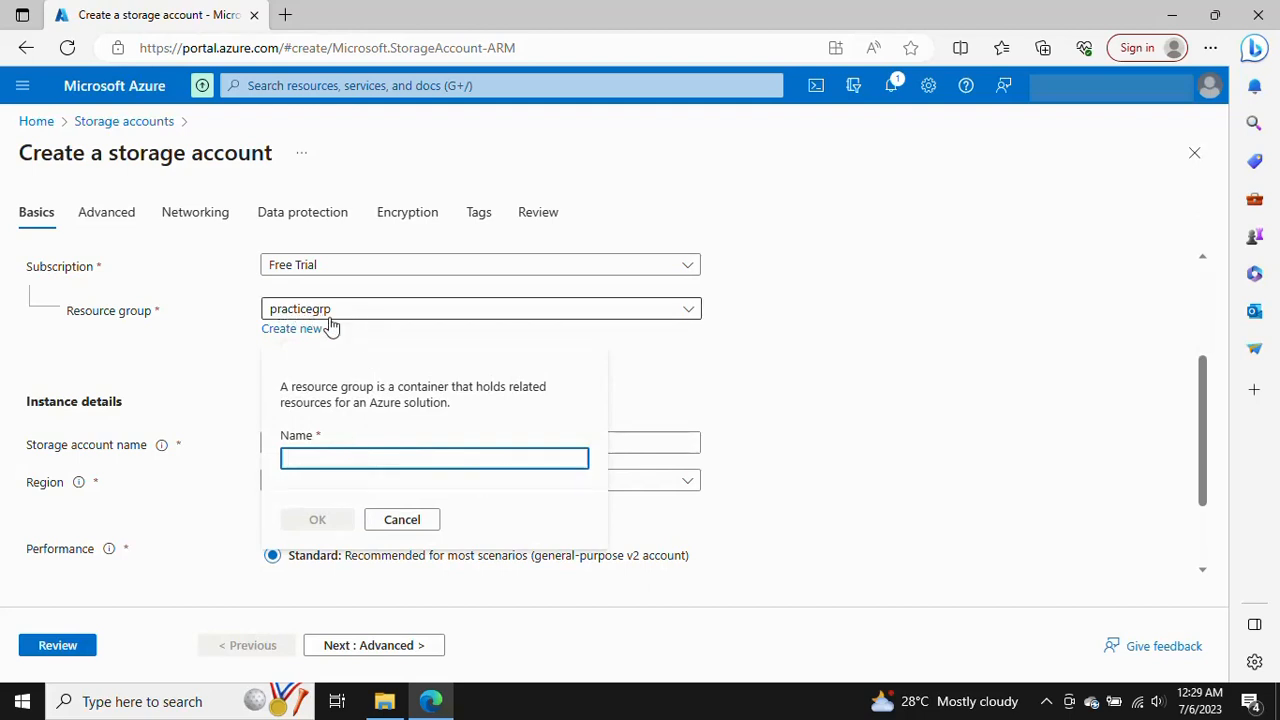
{"action": "left_click", "coordinate": [405, 525]}
Name the storage account storageaccount465 in the practicegrp resource group
{"action": "left_click", "coordinate": [285, 447]}
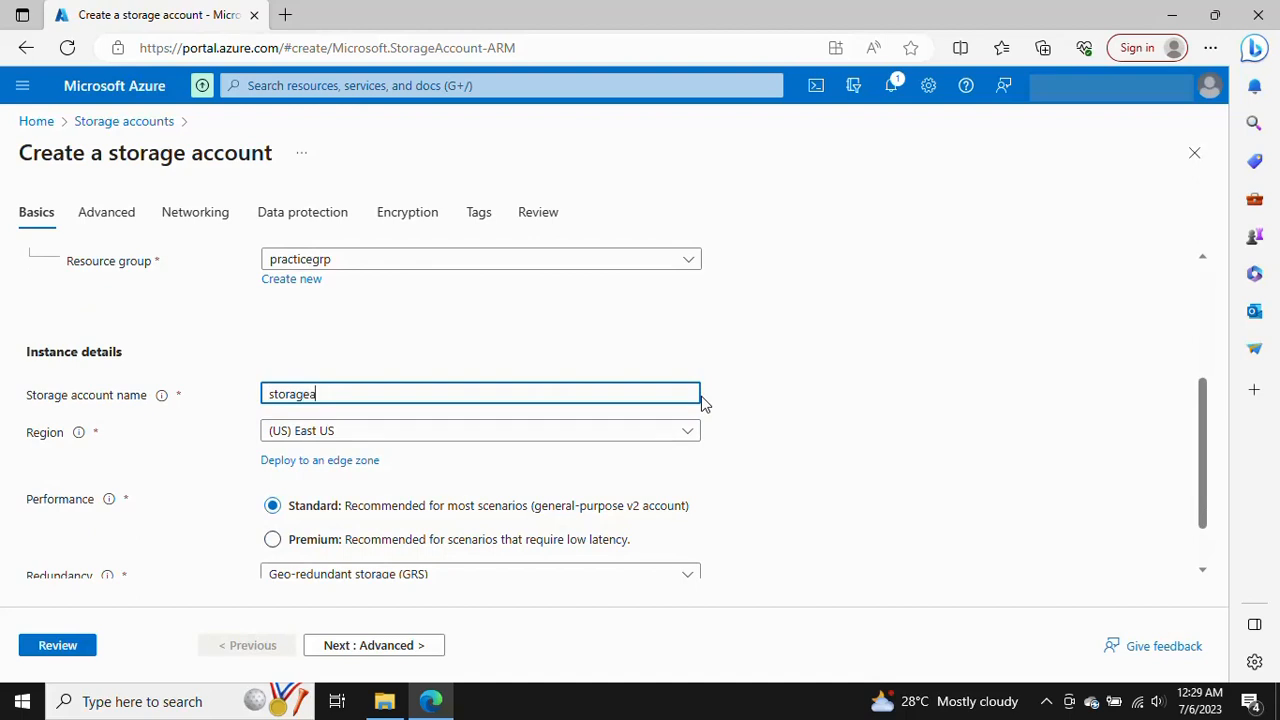
{"action": "type", "text": "storageaccount"}
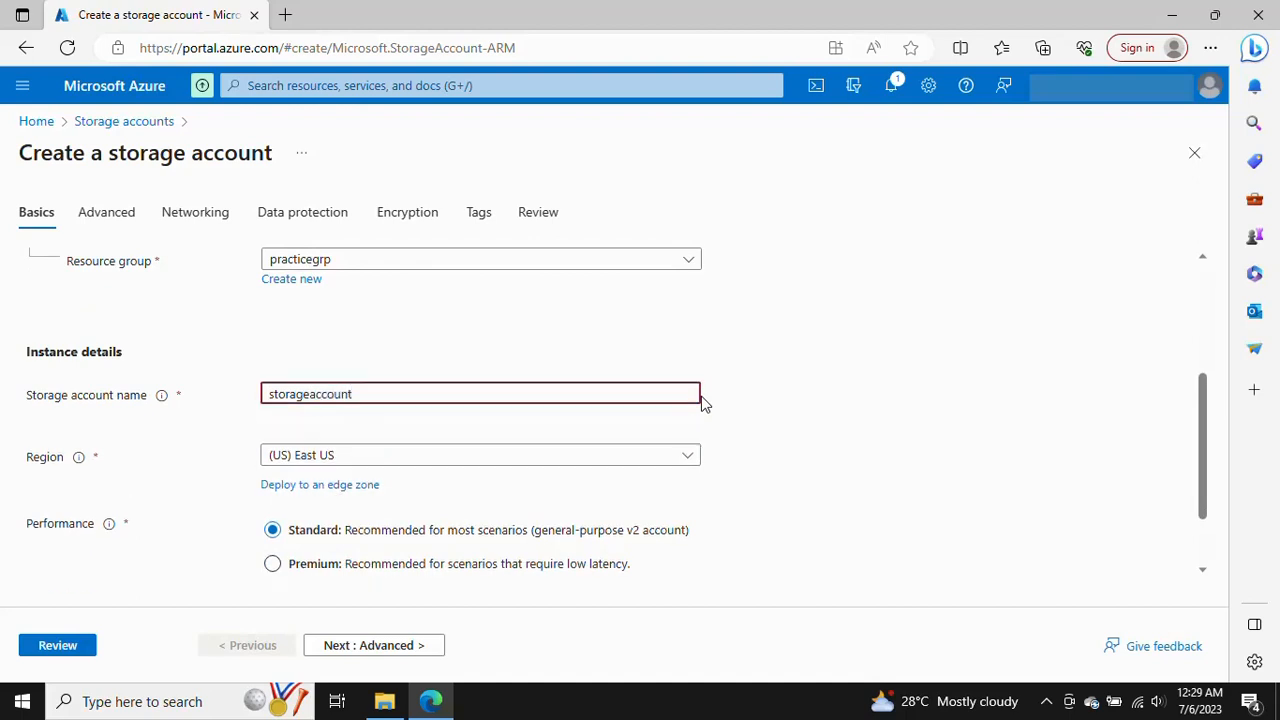
{"action": "type", "text": "465"}
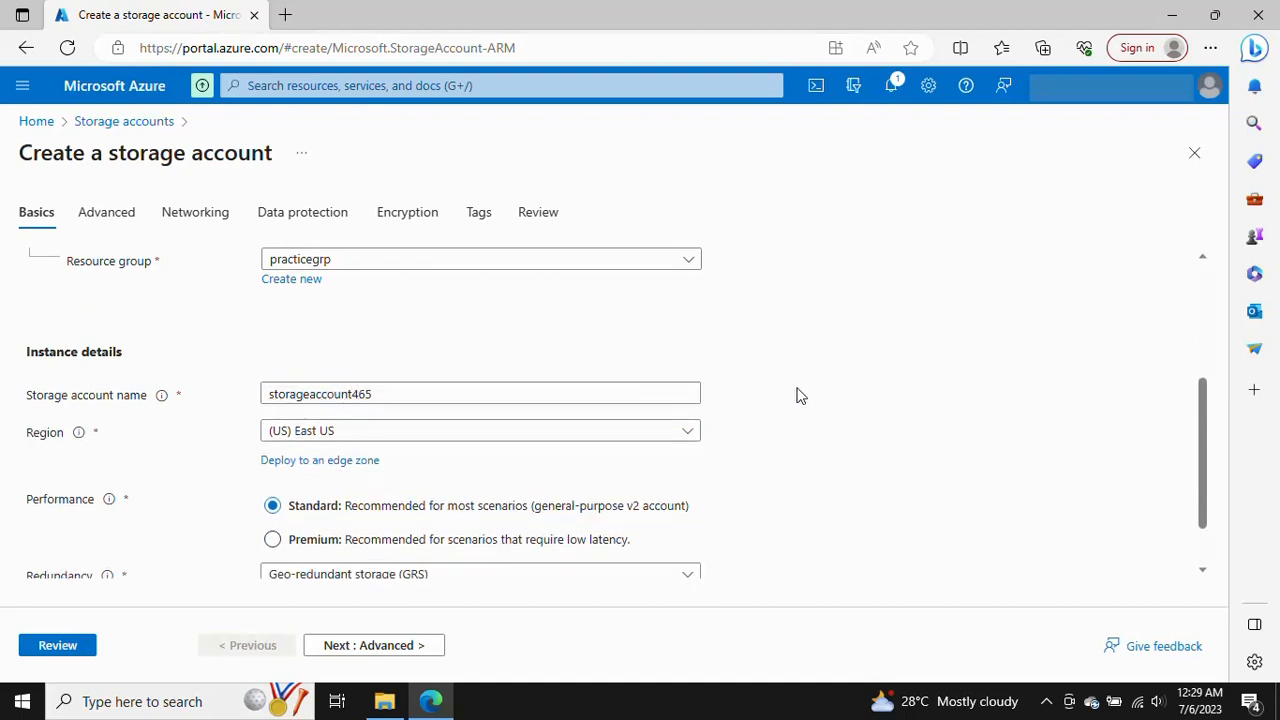
Delete the 465 suffix from the storage account name and enter it again
{"action": "left_click", "coordinate": [795, 396]}
{"action": "scroll", "coordinate": [797, 394], "scroll_direction": "down", "scroll_amount": 1}
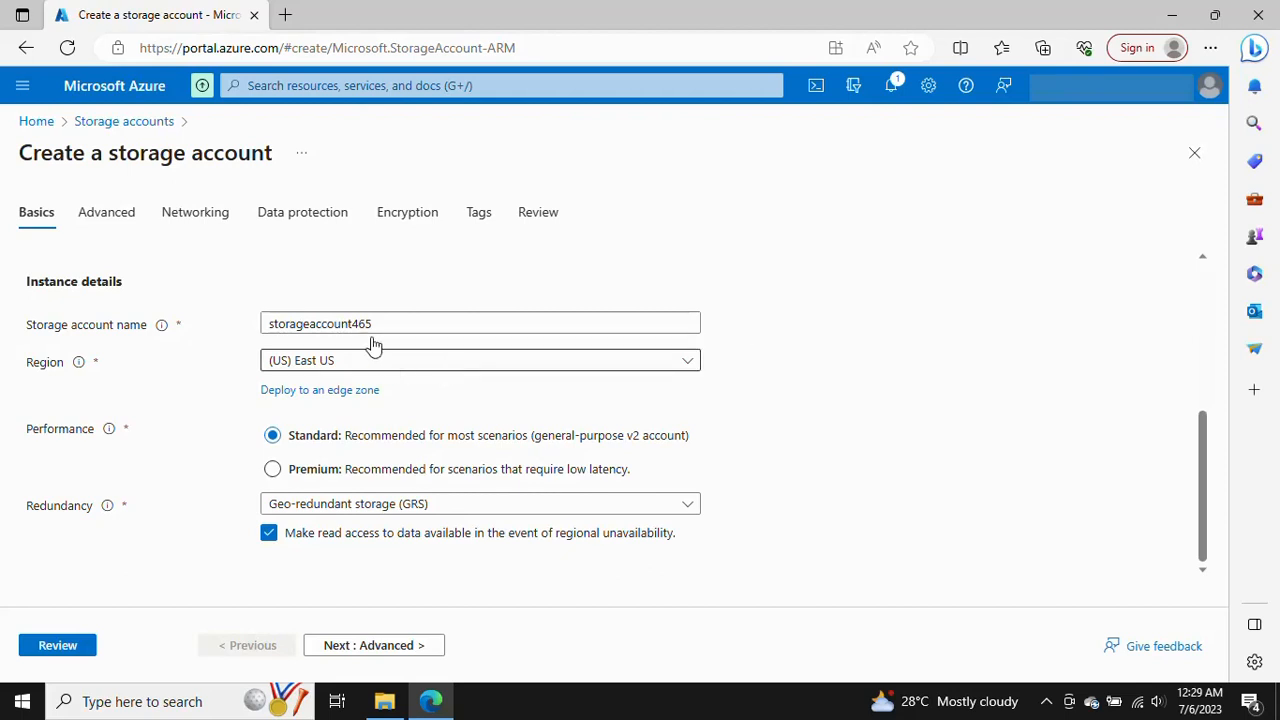
{"action": "left_click_drag", "start_coordinate": [357, 323], "coordinate": [445, 322]}
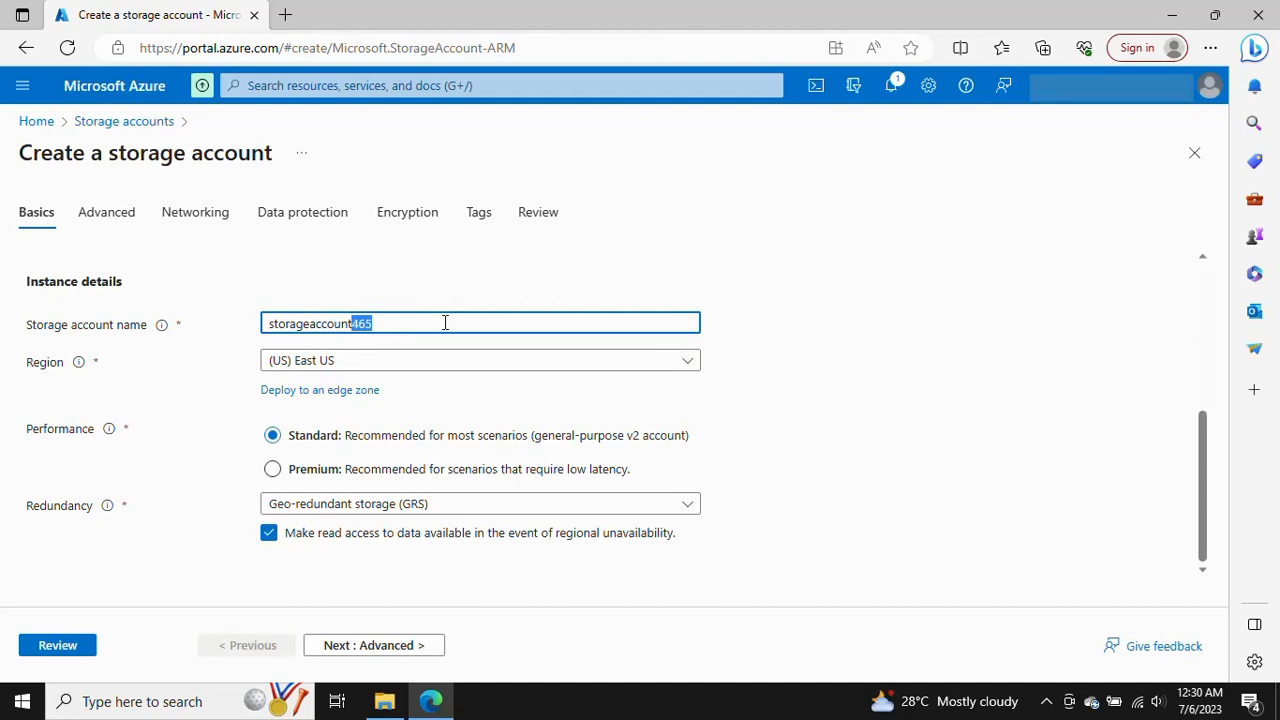
{"action": "key", "text": "BackSpace"}
{"action": "left_click", "coordinate": [820, 362]}
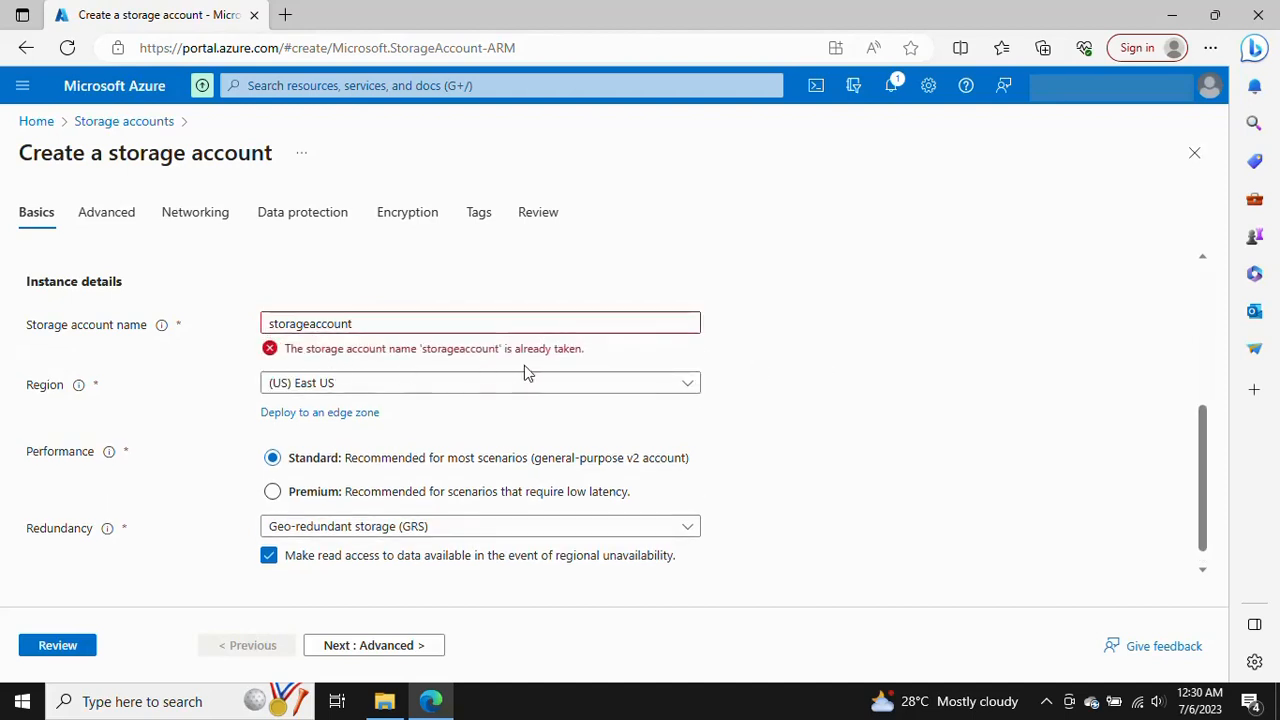
{"action": "left_click", "coordinate": [409, 327]}
{"action": "type", "text": "465"}
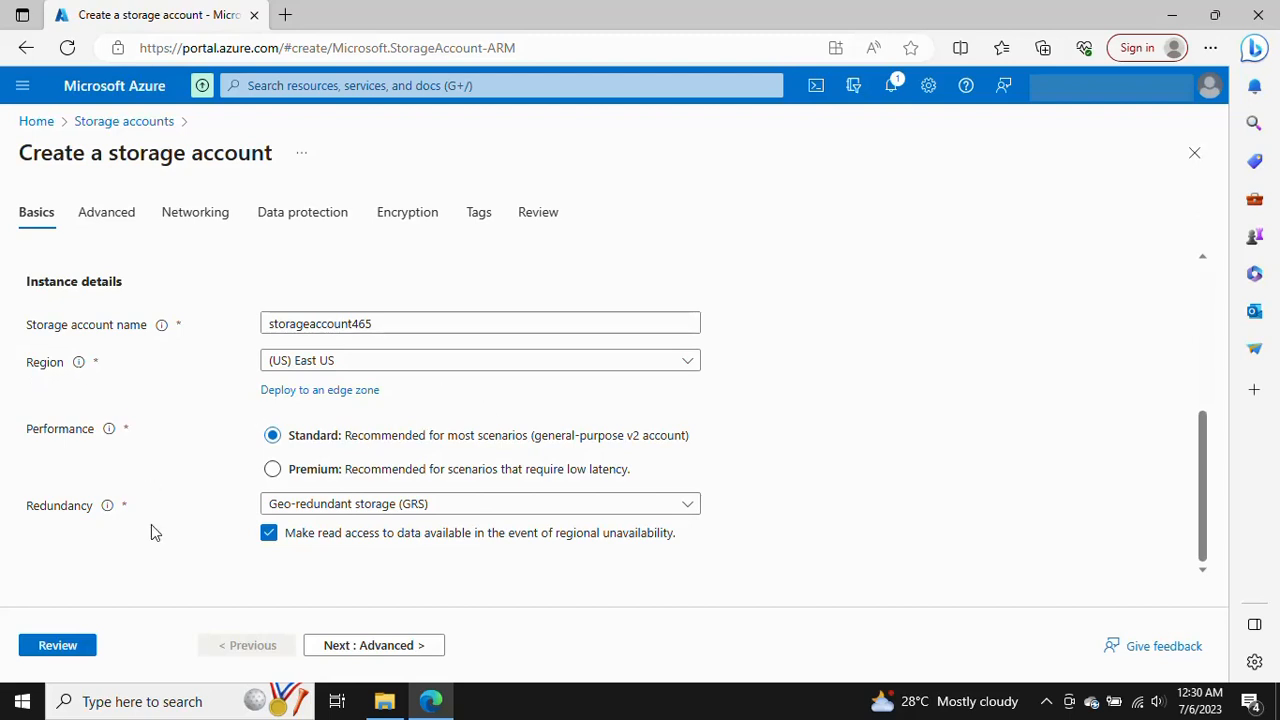
Keep the default settings on the Advanced through Tags pages, then review and create the storage account
{"action": "left_click", "coordinate": [420, 655]}
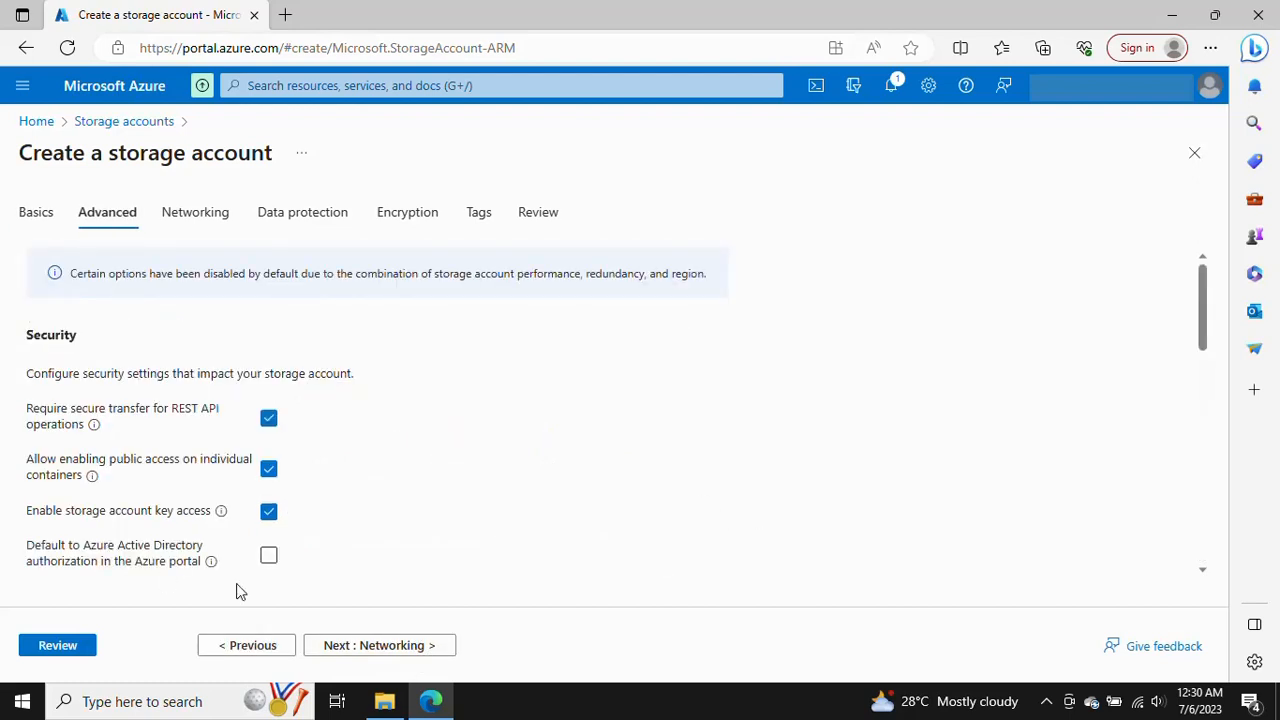
{"action": "left_click", "coordinate": [425, 650]}
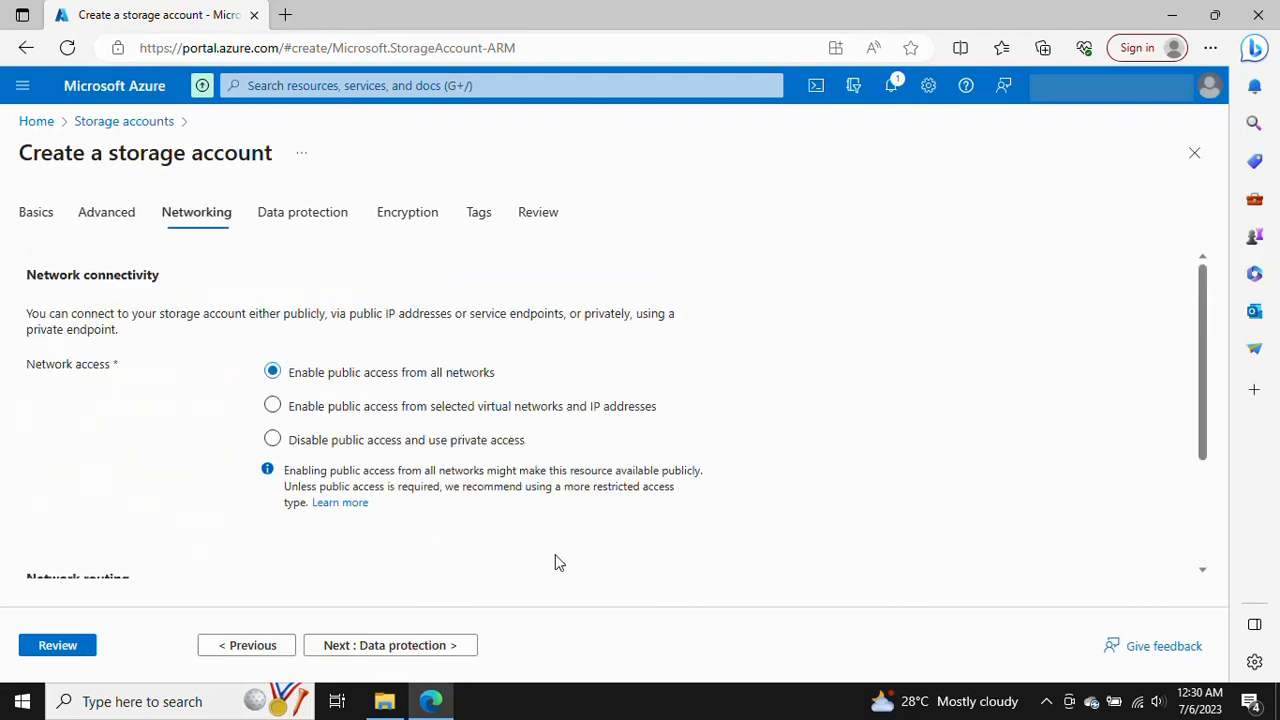
{"action": "left_click", "coordinate": [420, 647]}
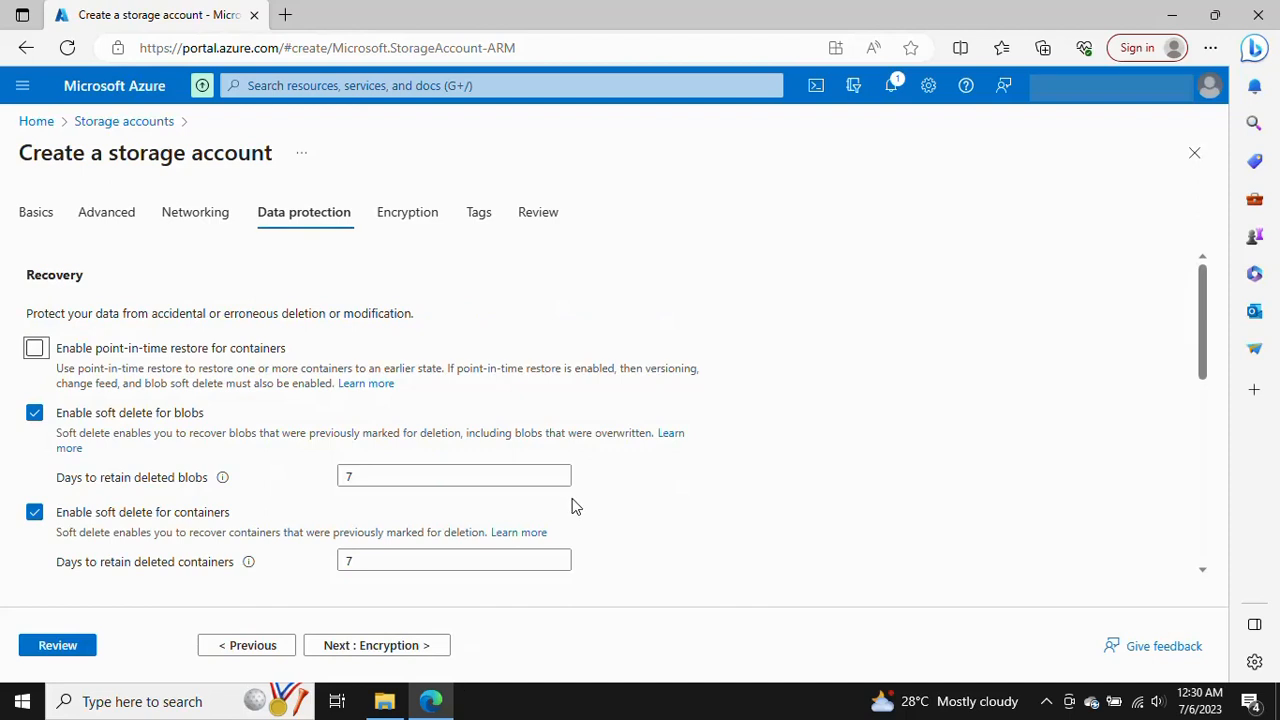
{"action": "left_click", "coordinate": [371, 647]}
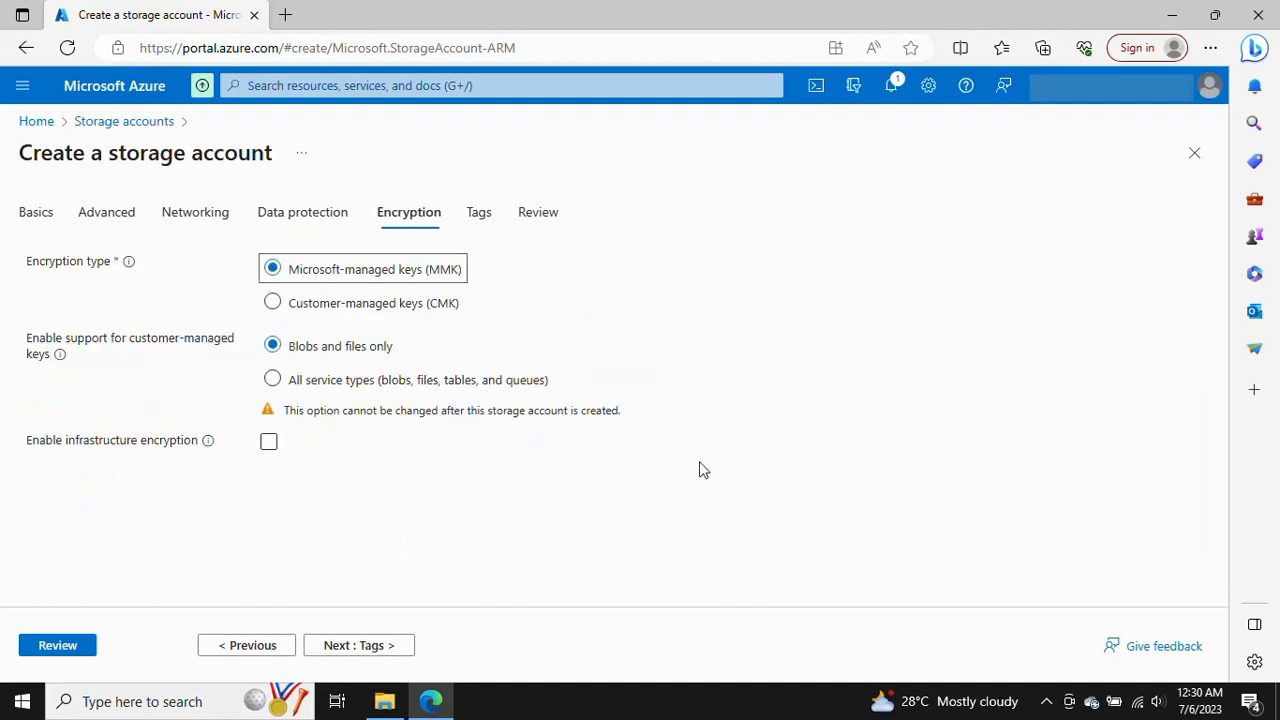
{"action": "left_click", "coordinate": [372, 648]}
{"action": "left_click", "coordinate": [434, 641]}
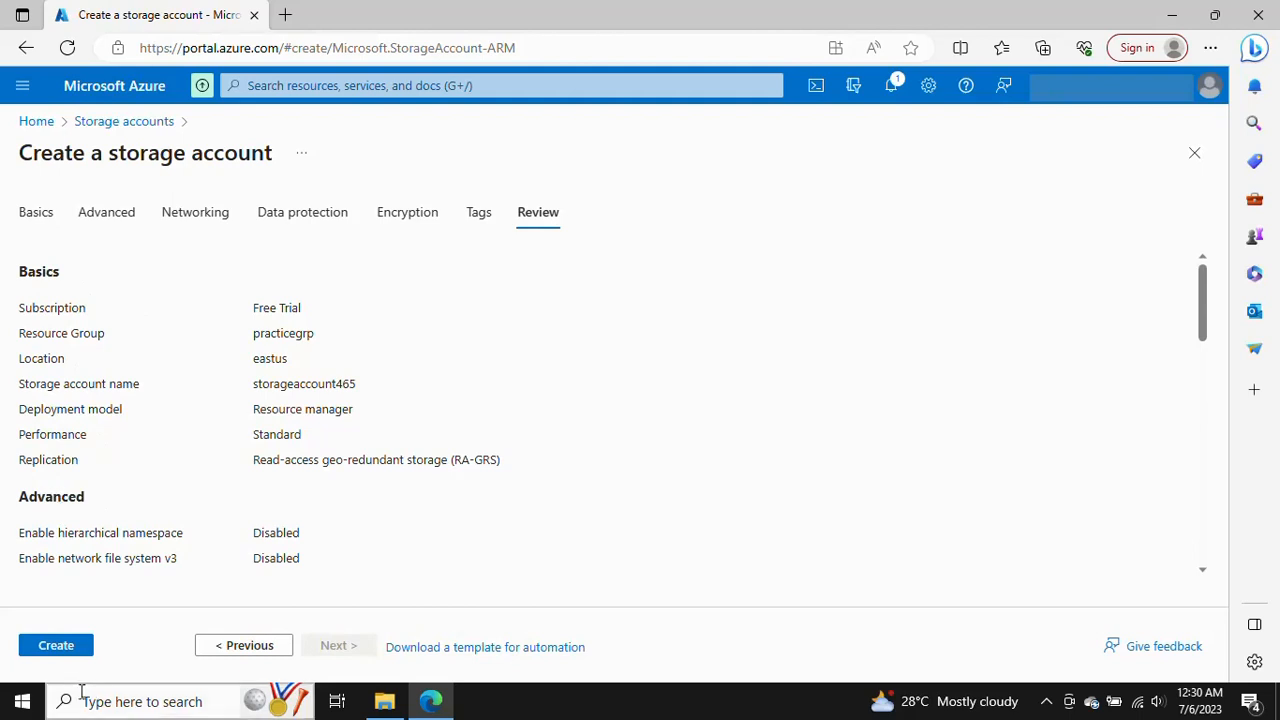
{"action": "left_click", "coordinate": [52, 650]}
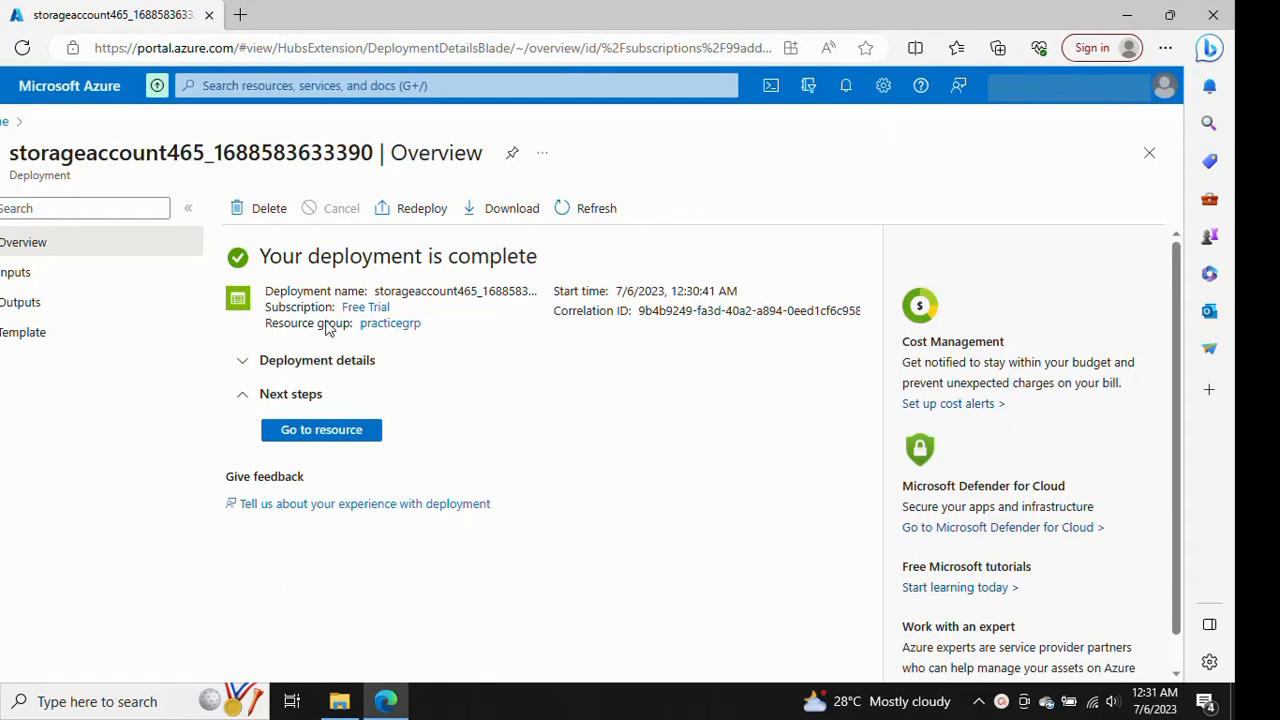
Check the deployment notifications and go to the new storage account resource
{"action": "left_click", "coordinate": [846, 88]}
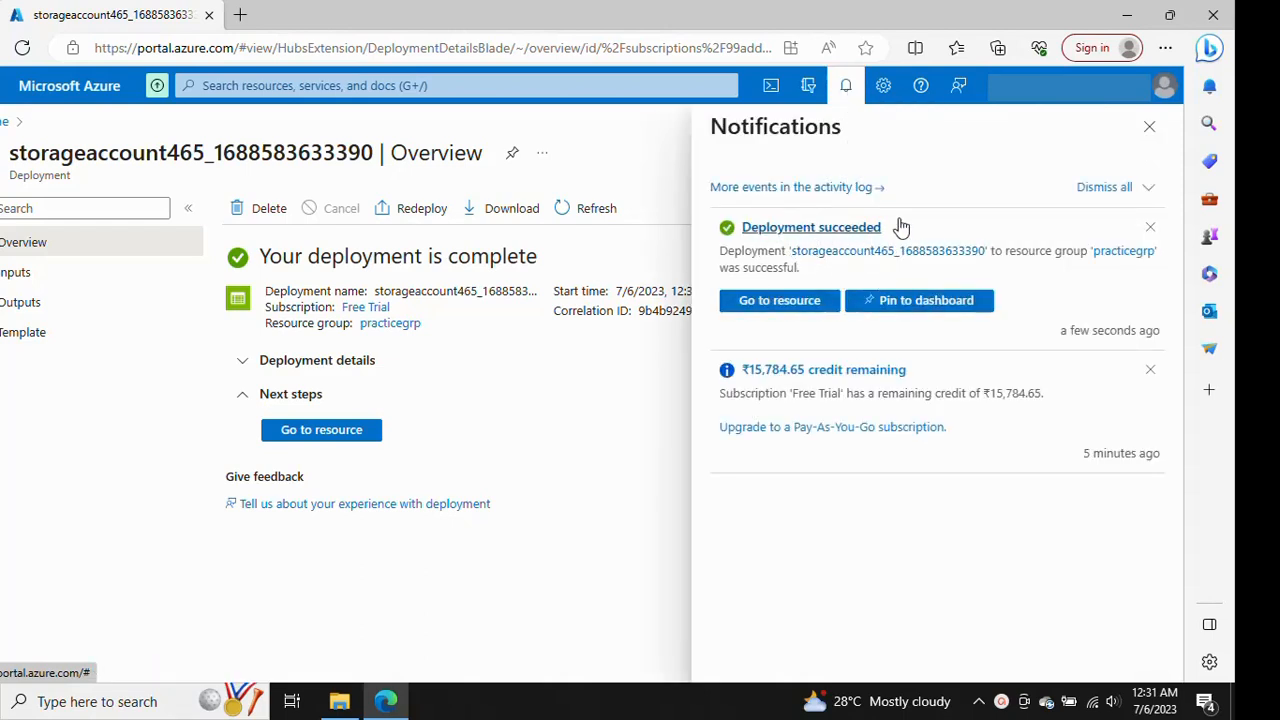
{"action": "left_click", "coordinate": [1150, 128]}
{"action": "left_click", "coordinate": [322, 432]}
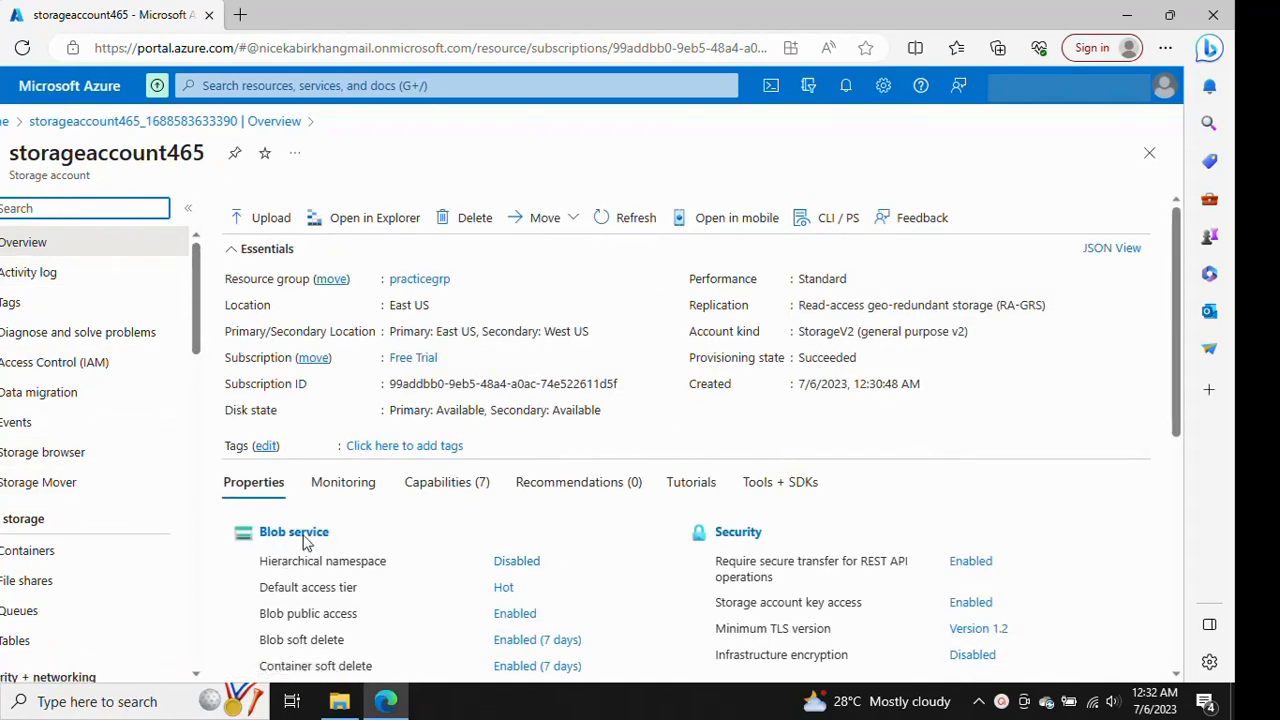
Open the storage browser's blob containers and add a private container named files
{"action": "left_click", "coordinate": [40, 458]}
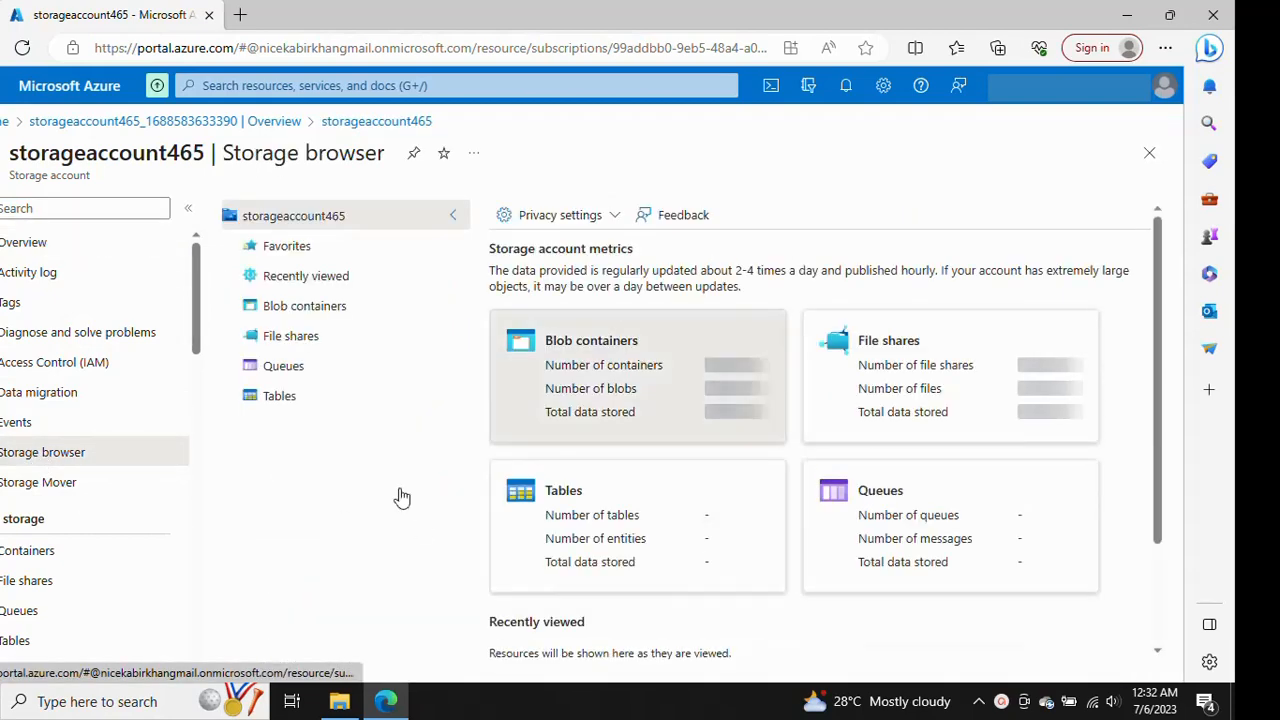
{"action": "left_click", "coordinate": [596, 350]}
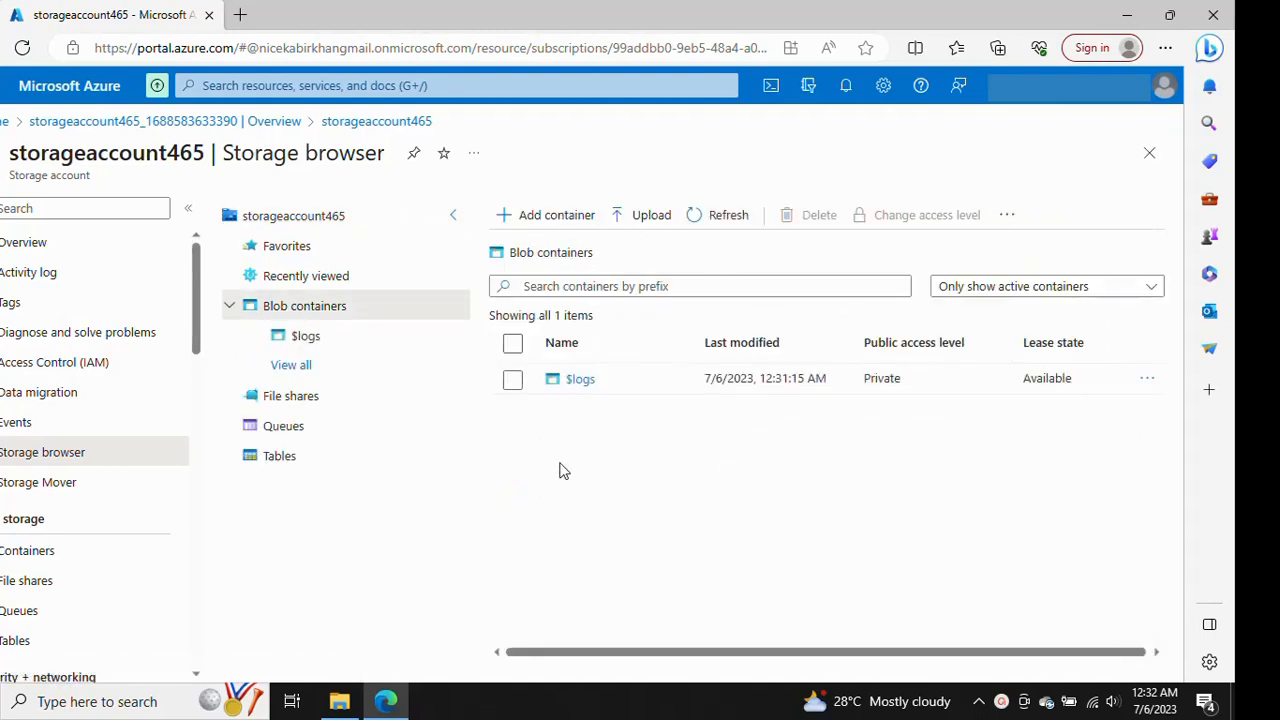
{"action": "left_click", "coordinate": [556, 215]}
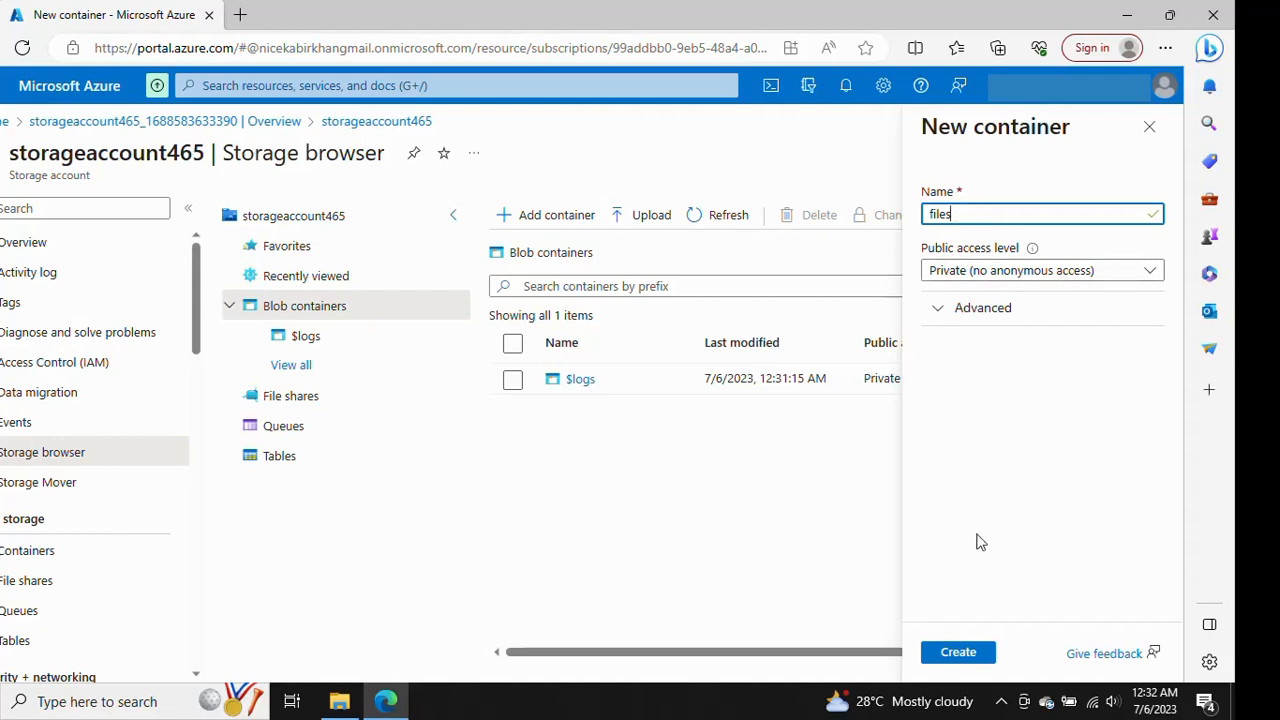
{"action": "left_click", "coordinate": [948, 271]}
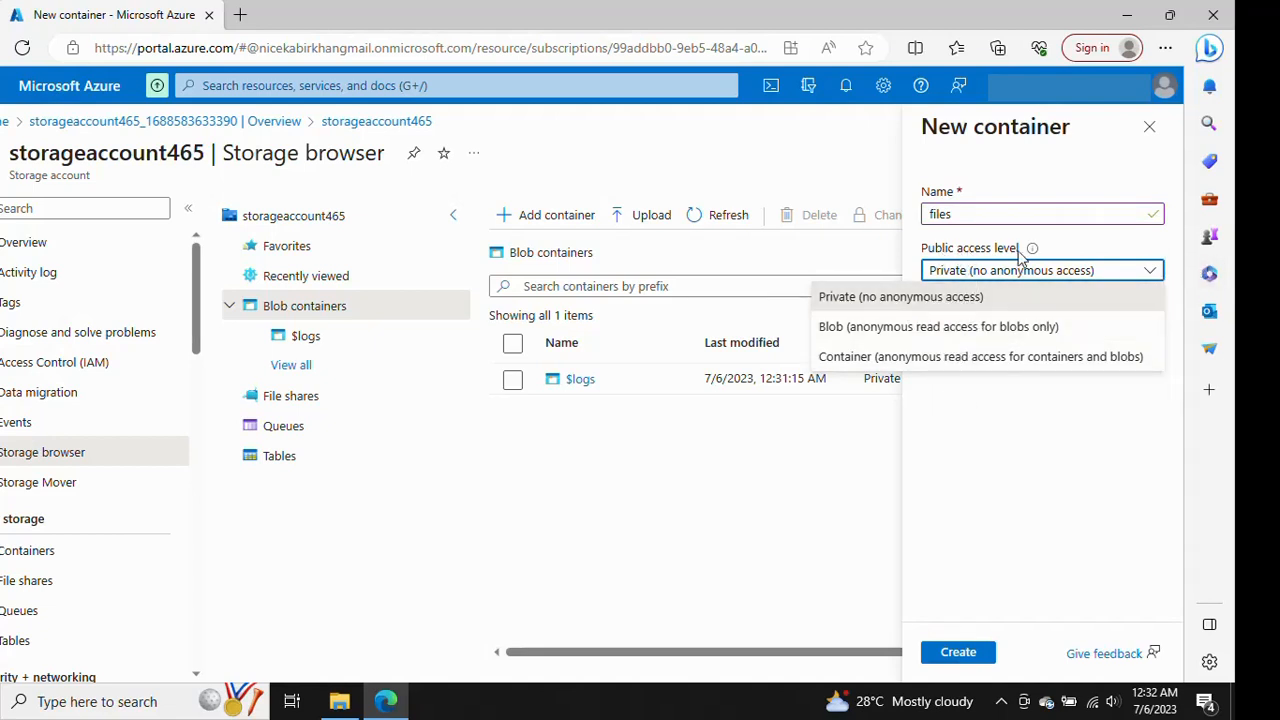
{"action": "left_click", "coordinate": [1033, 493]}
{"action": "left_click", "coordinate": [961, 214]}
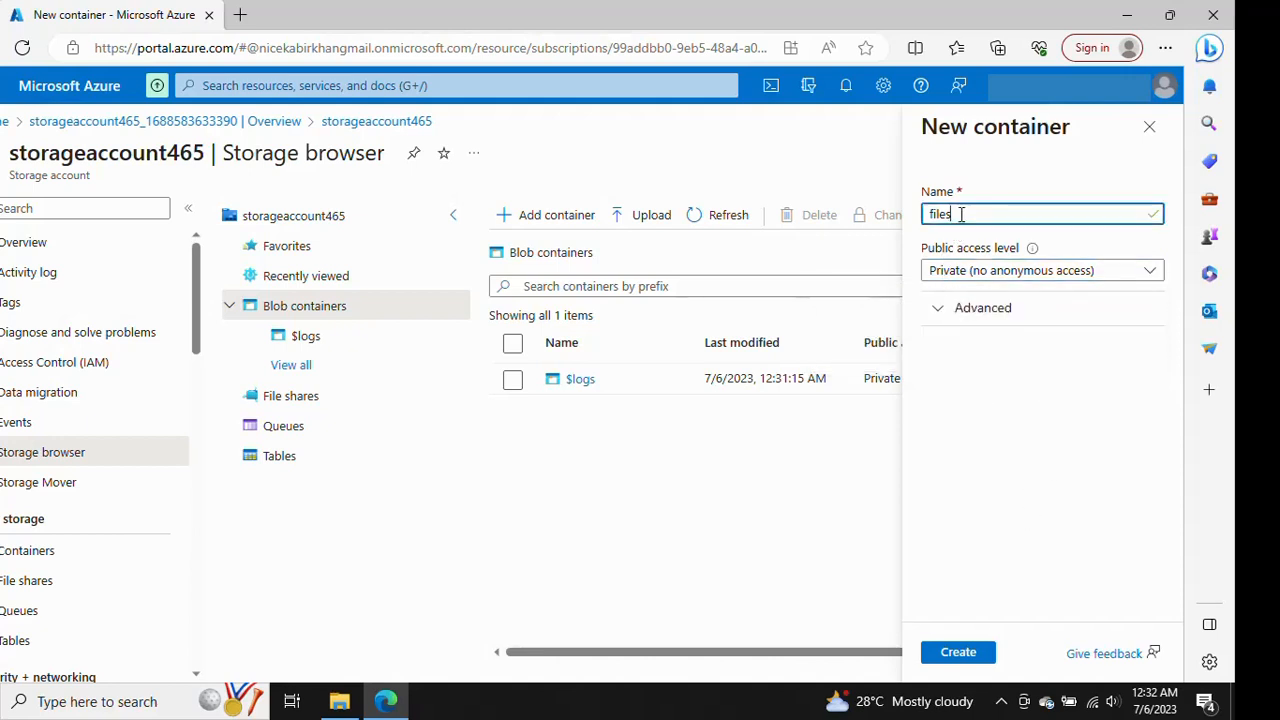
{"action": "left_click_drag", "start_coordinate": [961, 214], "coordinate": [912, 217]}
{"action": "left_click", "coordinate": [961, 651]}
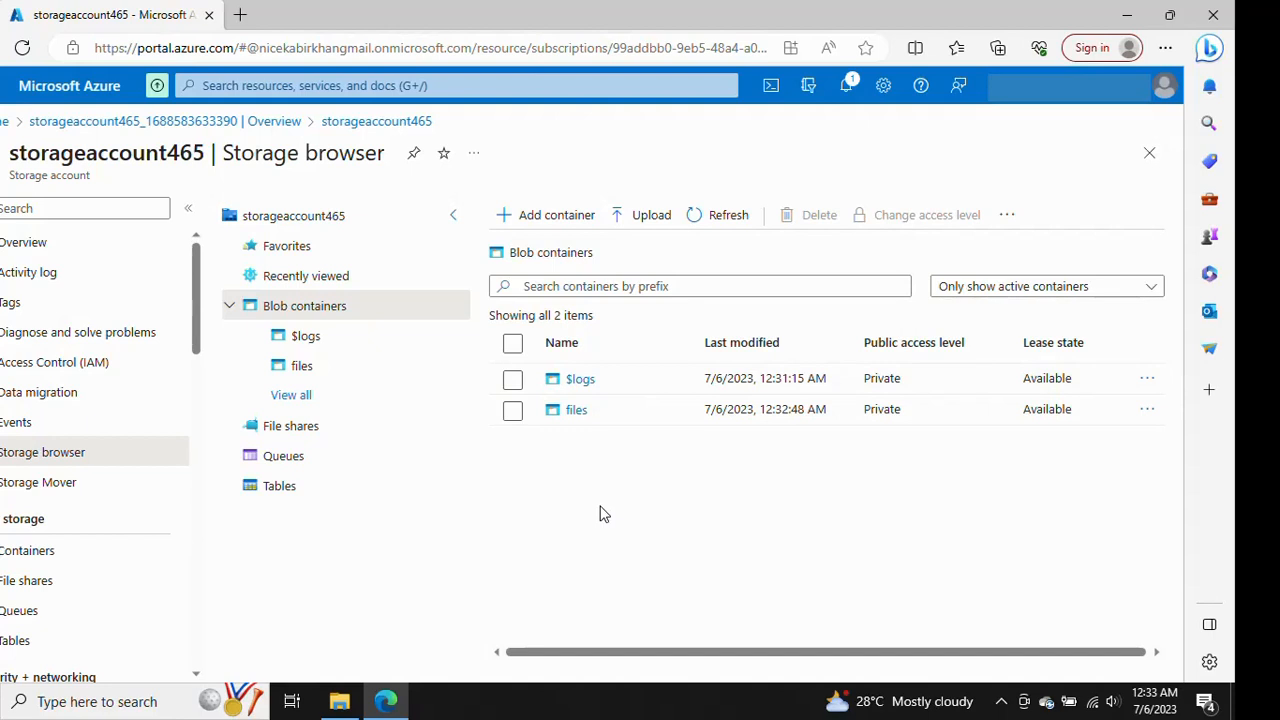
Upload testData.txt from the Desktop into the files container
{"action": "left_click", "coordinate": [577, 420]}
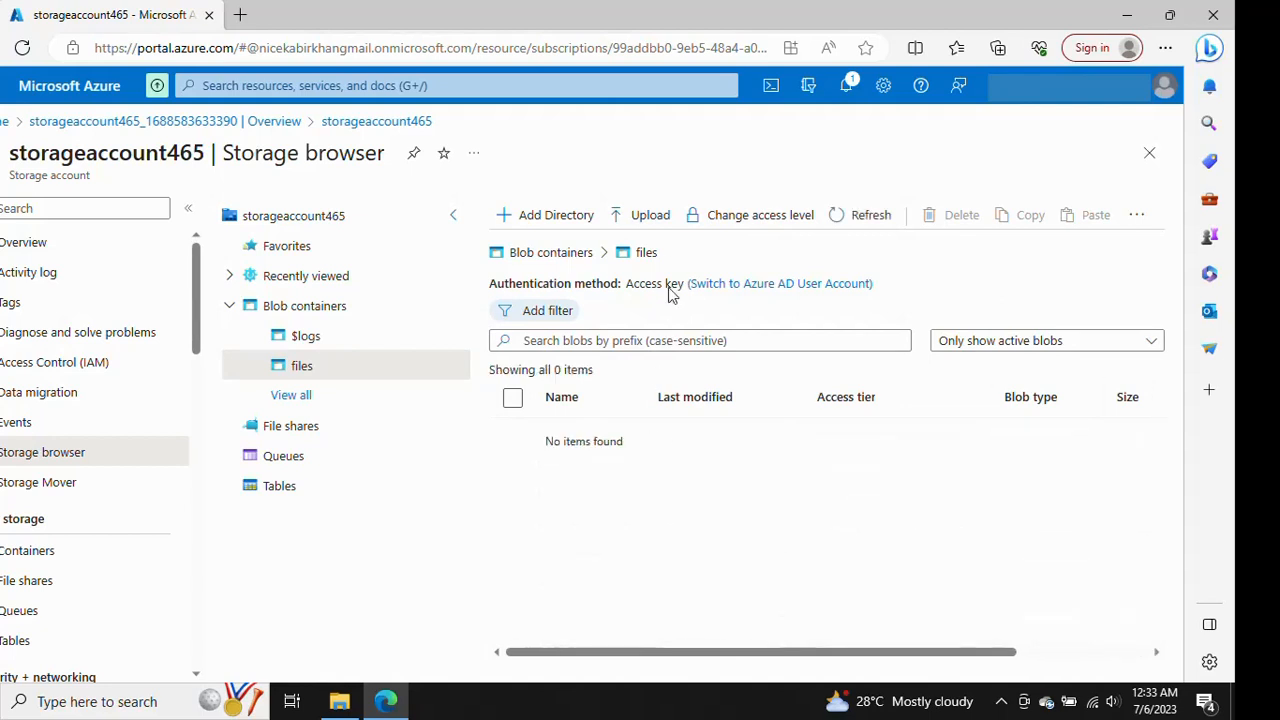
{"action": "left_click", "coordinate": [647, 222]}
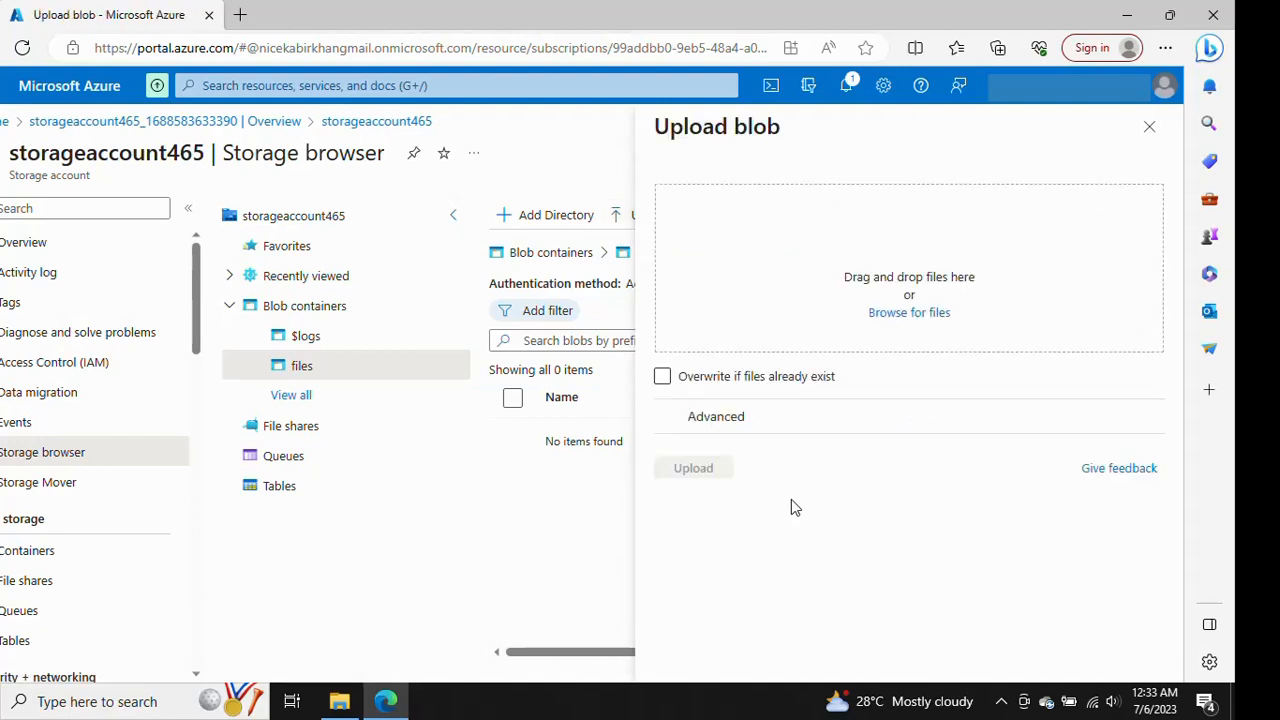
{"action": "left_click", "coordinate": [909, 310]}
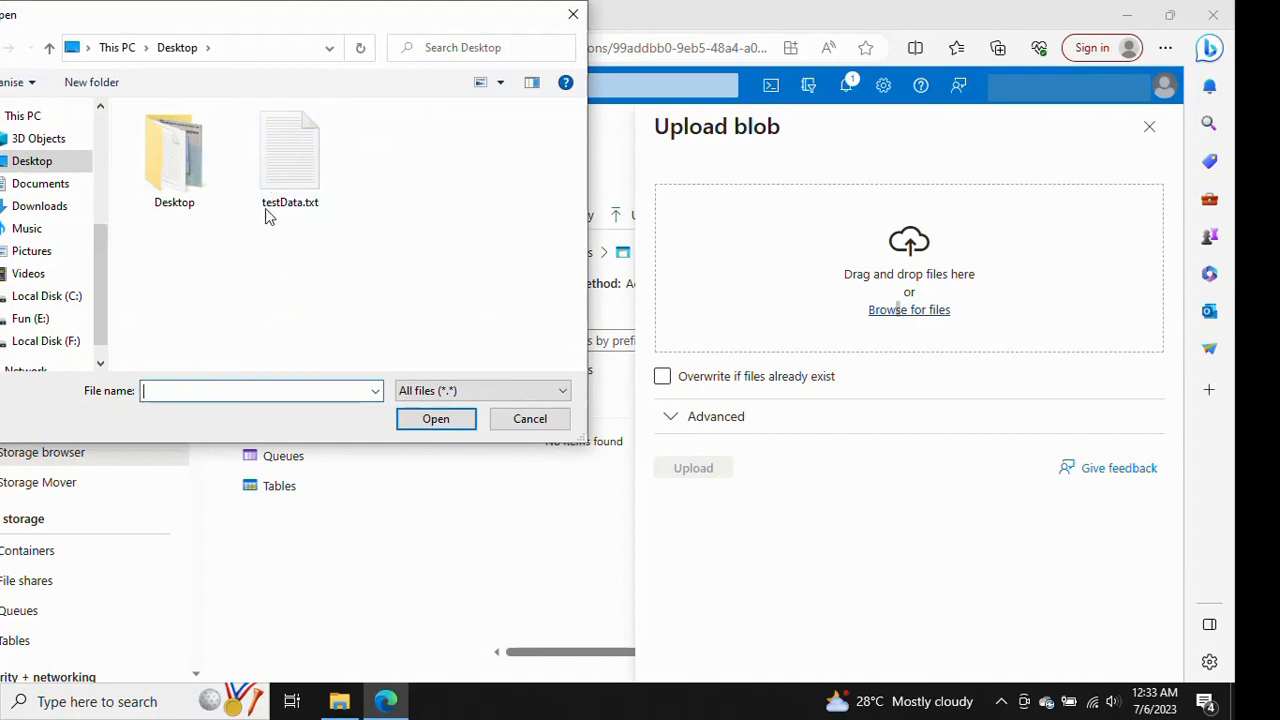
{"action": "left_click", "coordinate": [284, 178]}
{"action": "double_click", "coordinate": [284, 178]}
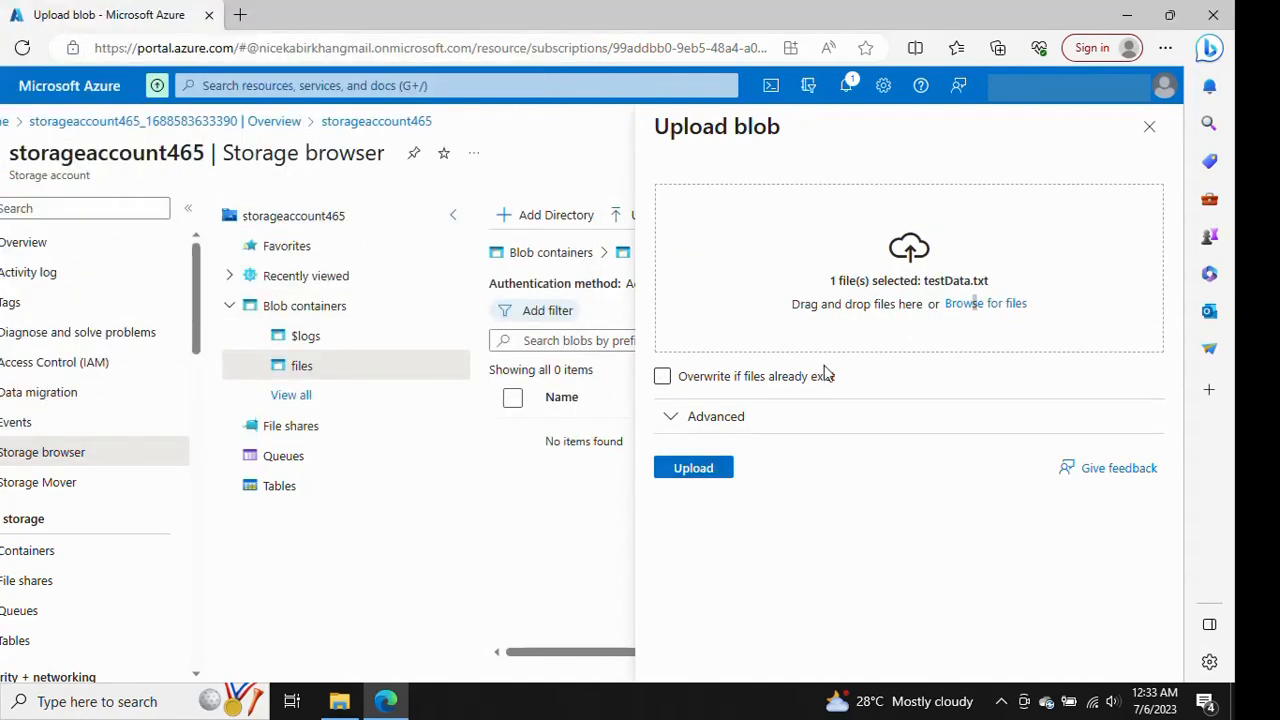
{"action": "left_click", "coordinate": [694, 468]}
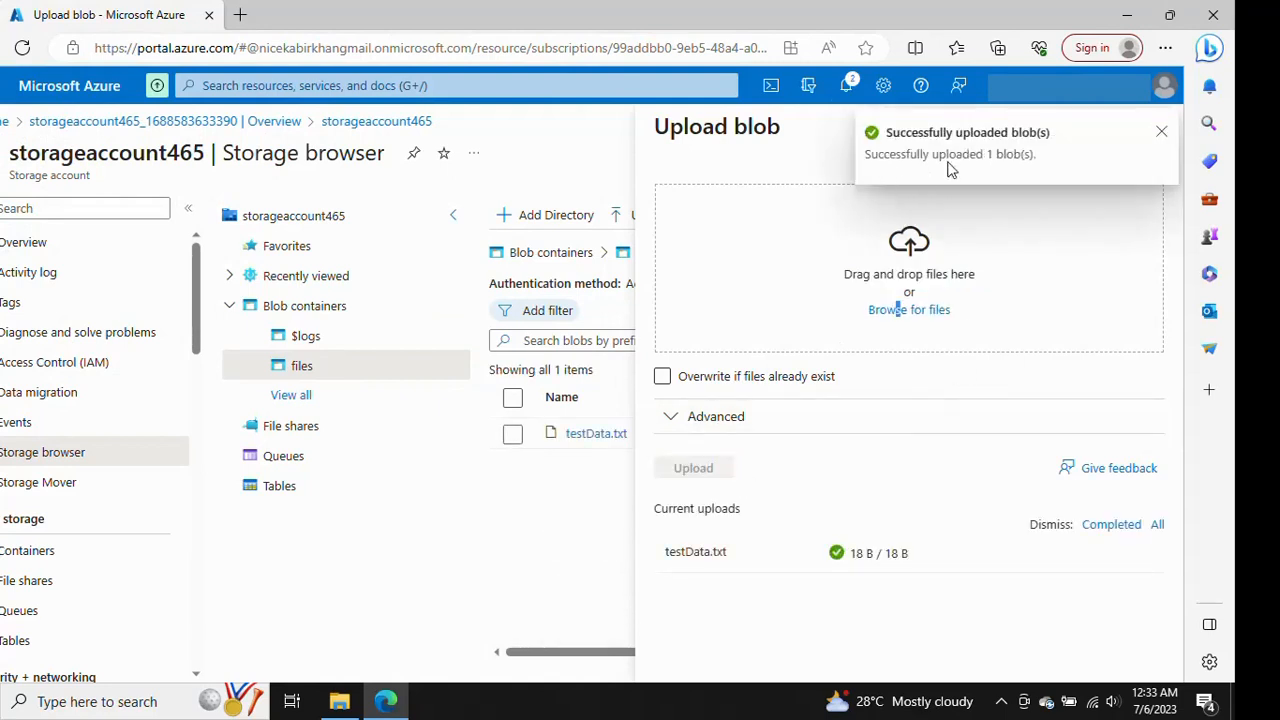
{"action": "left_click", "coordinate": [1162, 135]}
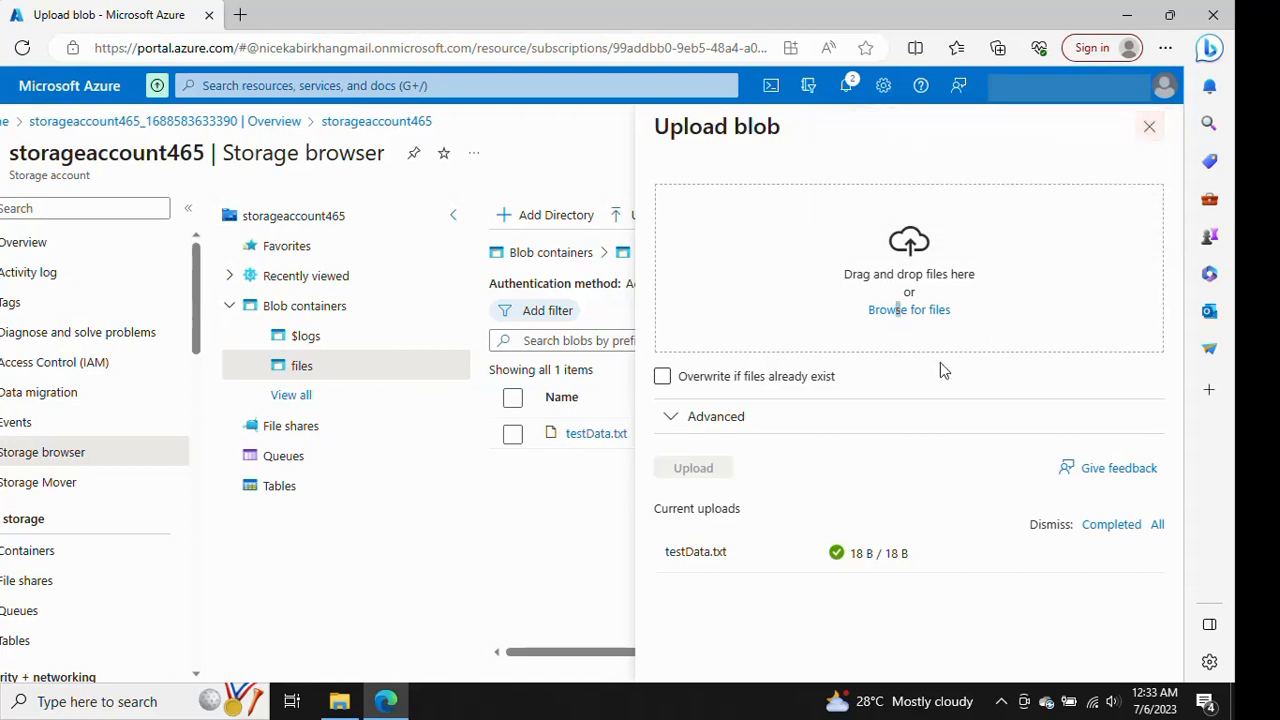
Close the upload panel, refresh the files container listing, and open the properties overview of testData.txt
{"action": "left_click", "coordinate": [1146, 126]}
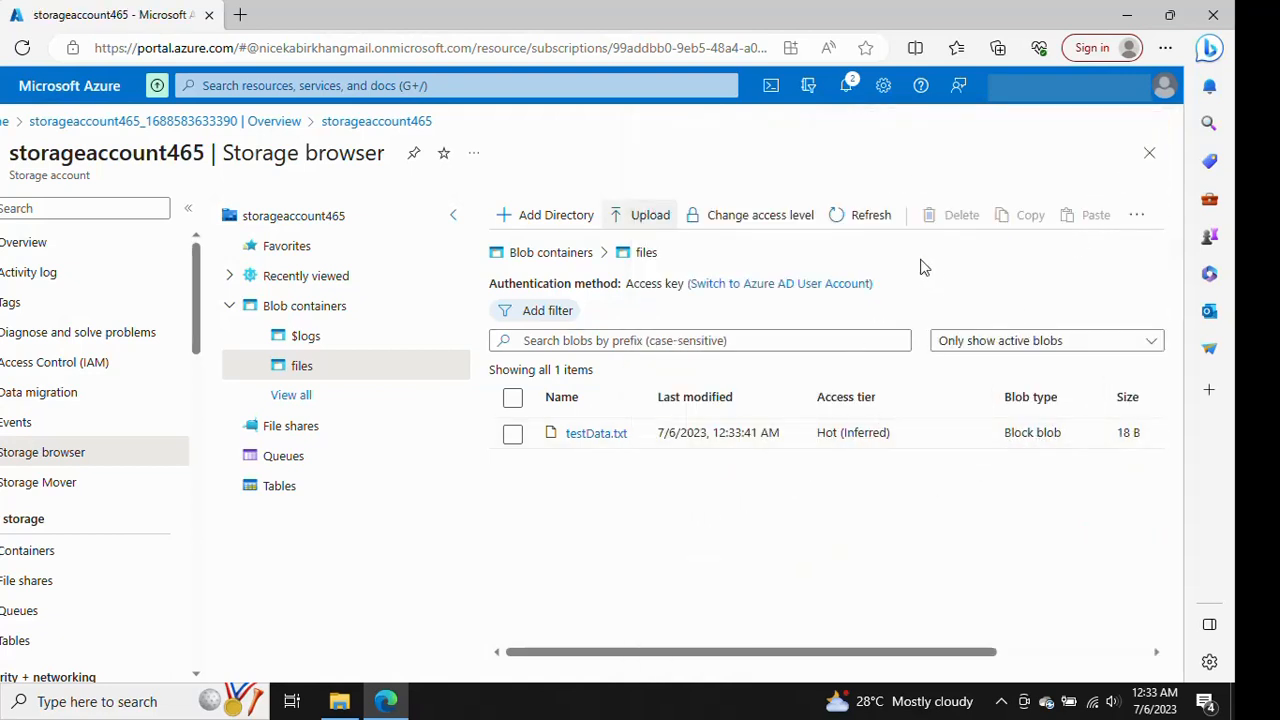
{"action": "left_click", "coordinate": [862, 214]}
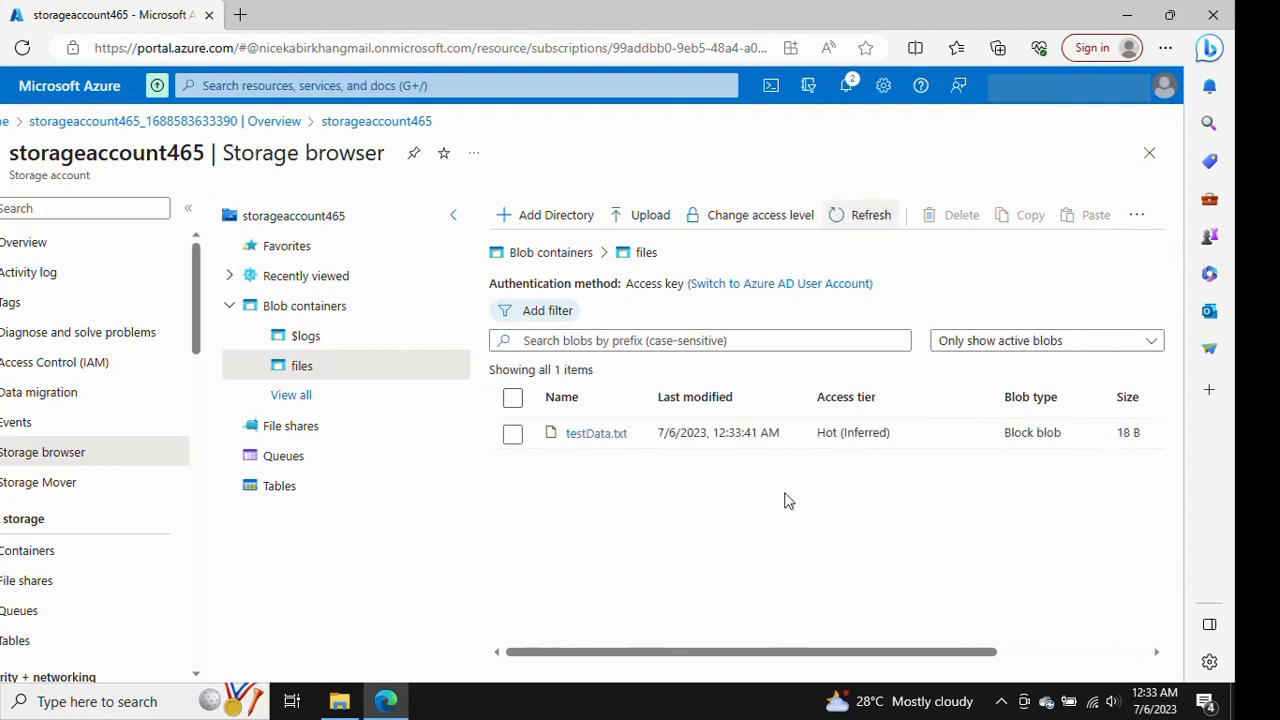
{"action": "left_click", "coordinate": [600, 434]}
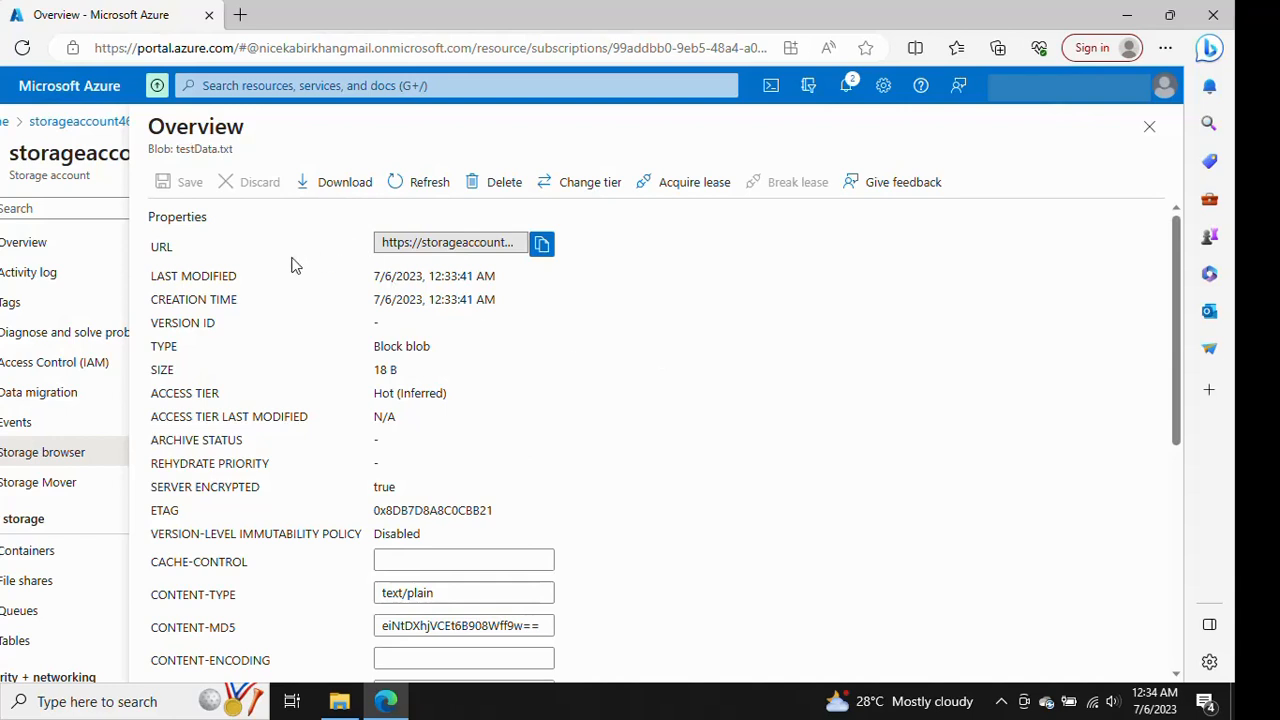
Examine the available access tier options for testData.txt without changing its tier
{"action": "left_click", "coordinate": [572, 190]}
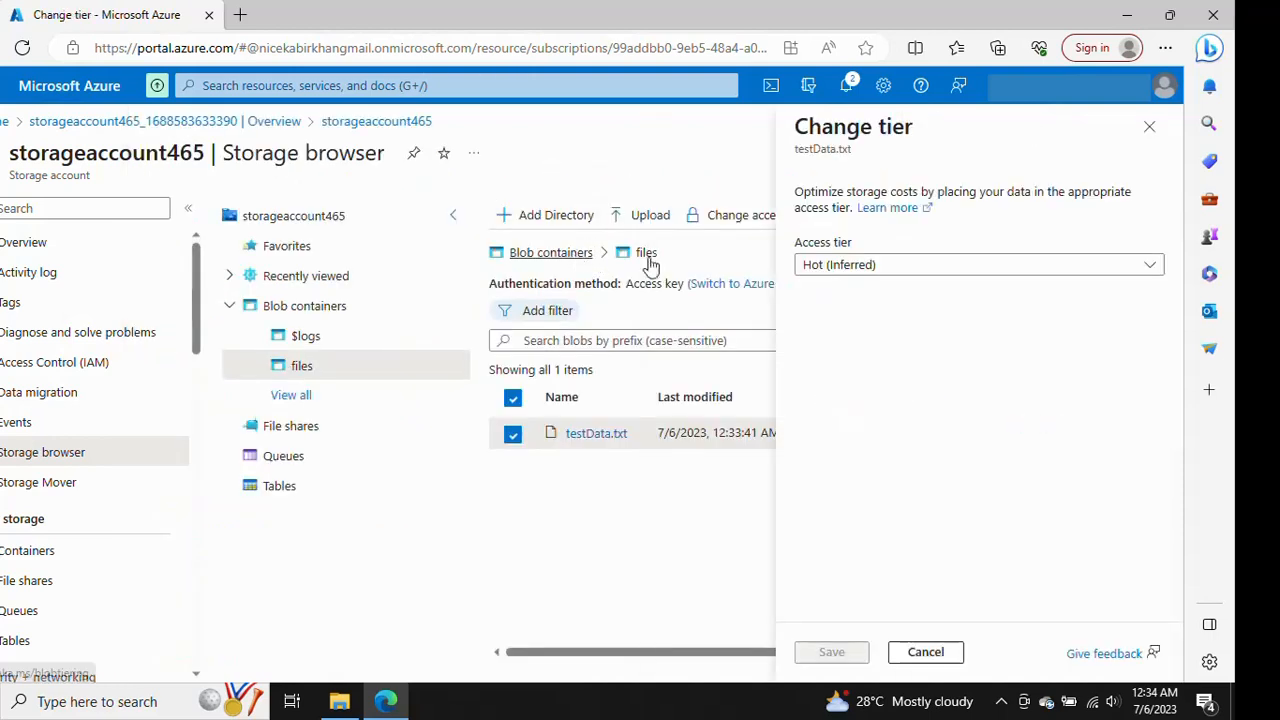
{"action": "left_click", "coordinate": [907, 266]}
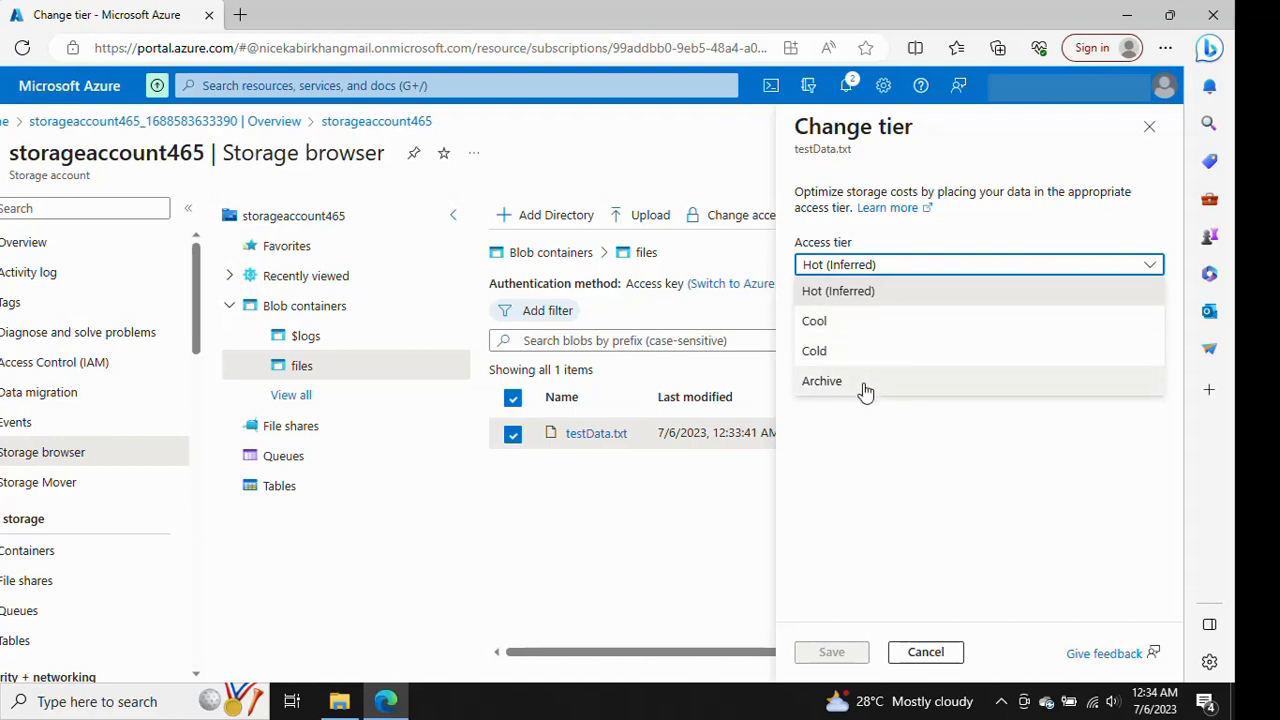
{"action": "left_click", "coordinate": [905, 480]}
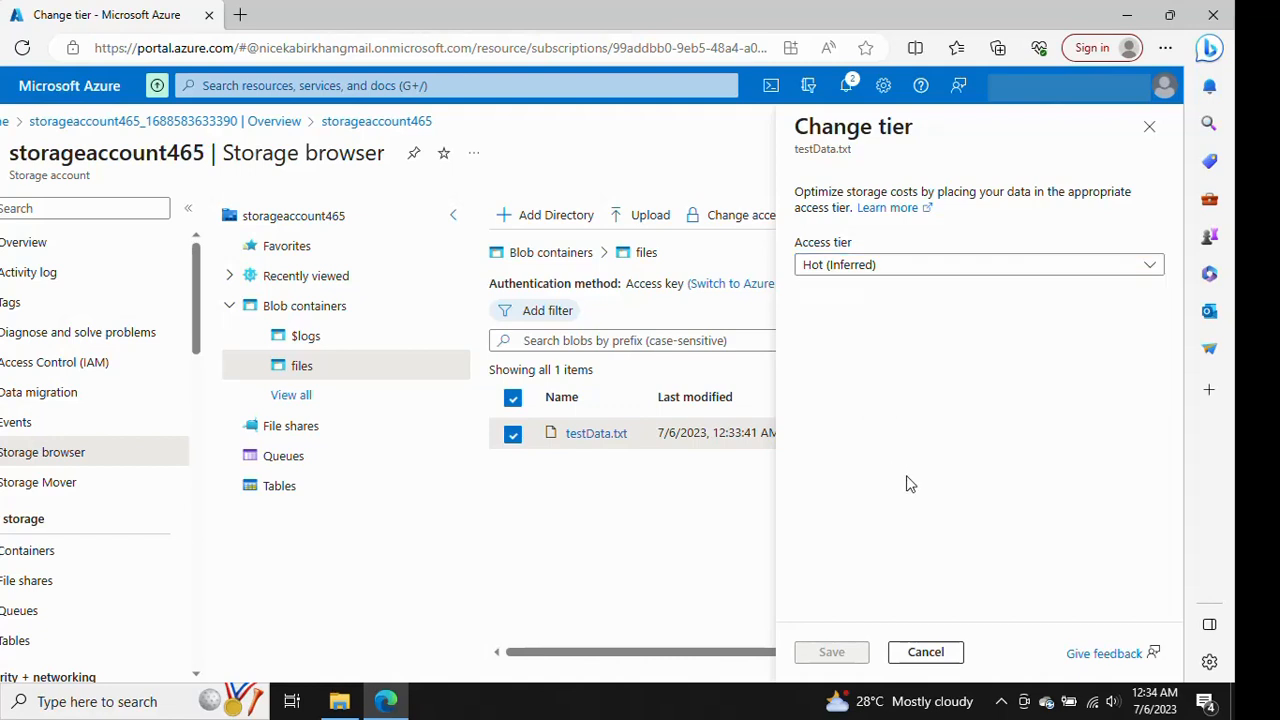
{"action": "left_click", "coordinate": [940, 658]}
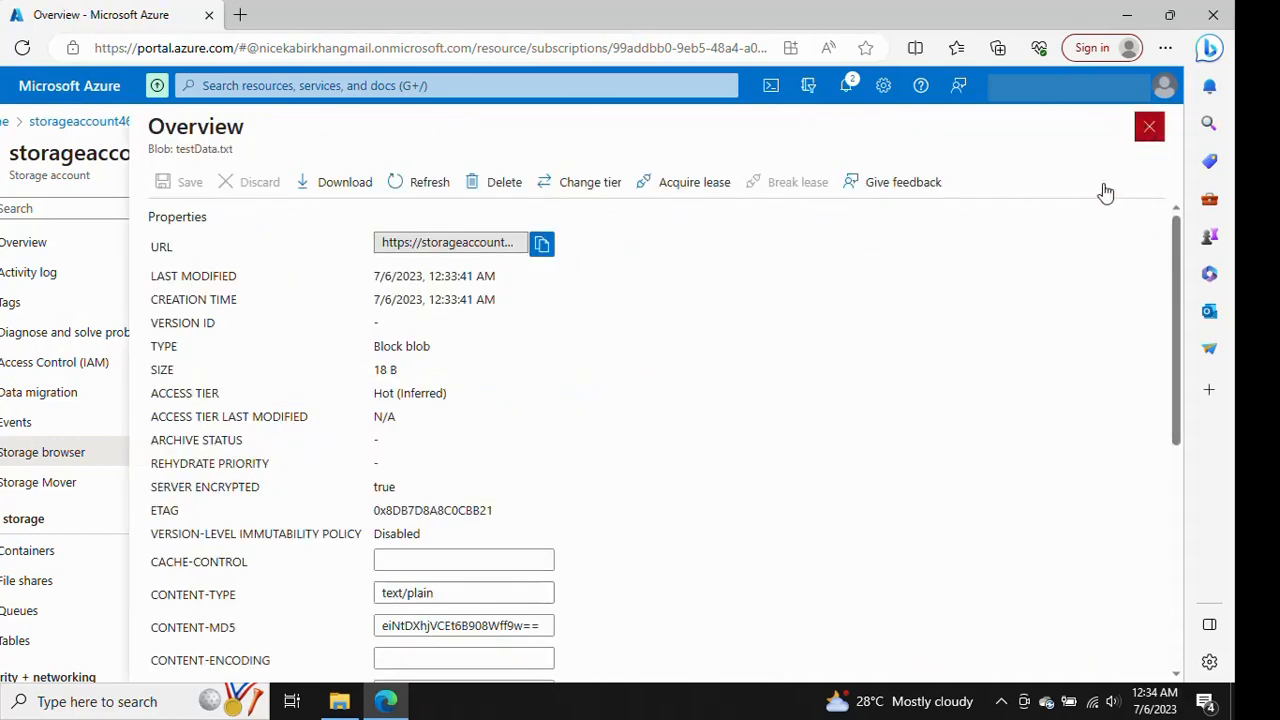
Close the blob overview, return to the blob containers list, and select the files container
{"action": "left_click", "coordinate": [1149, 126]}
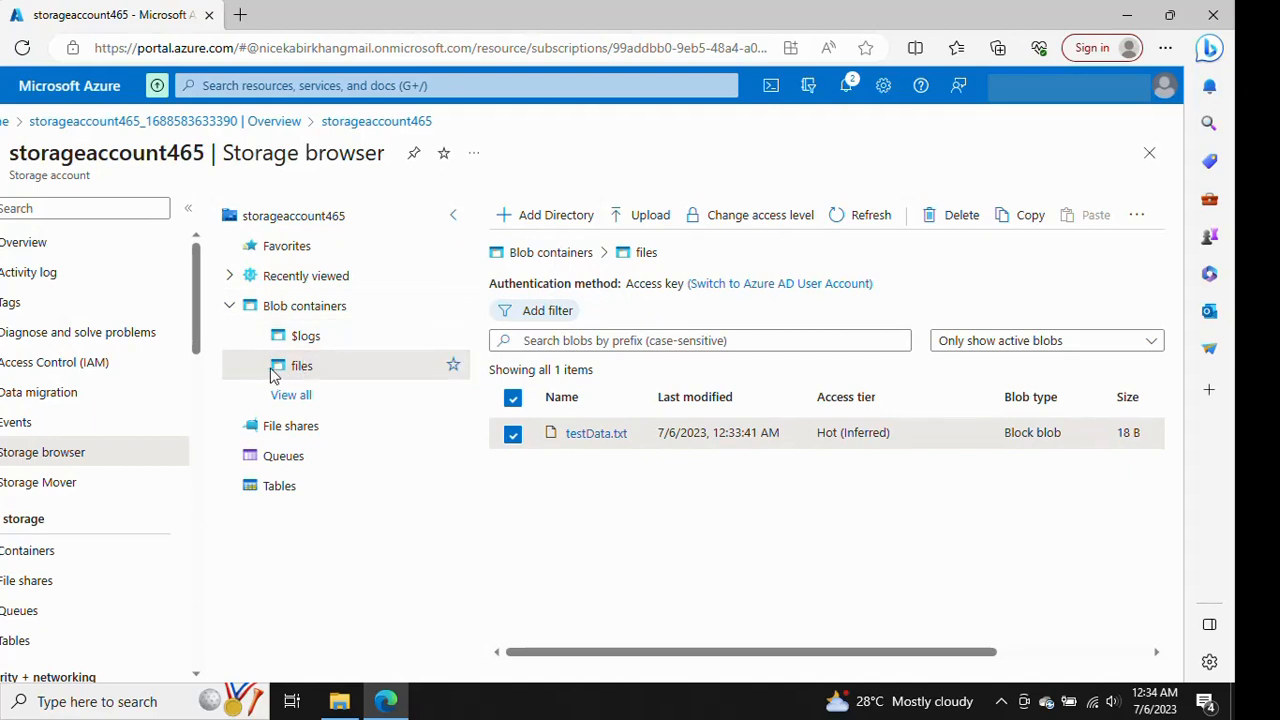
{"action": "left_click", "coordinate": [308, 307]}
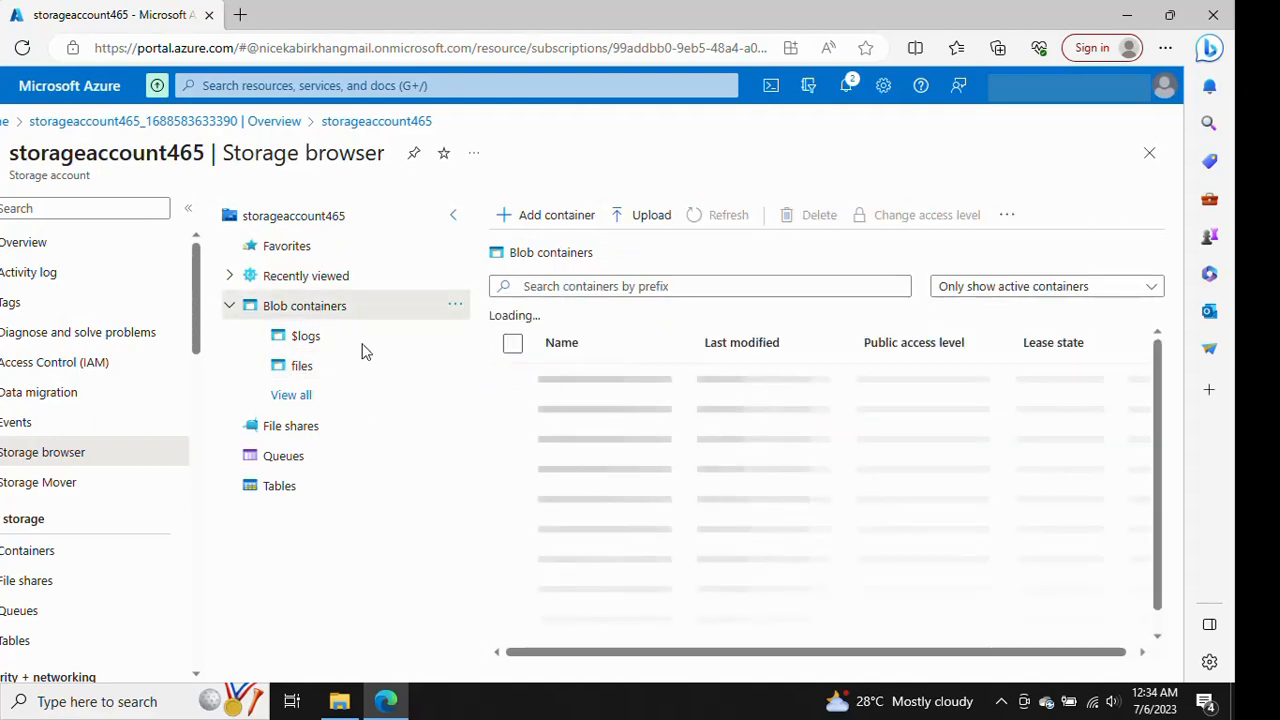
{"action": "left_click", "coordinate": [570, 414]}
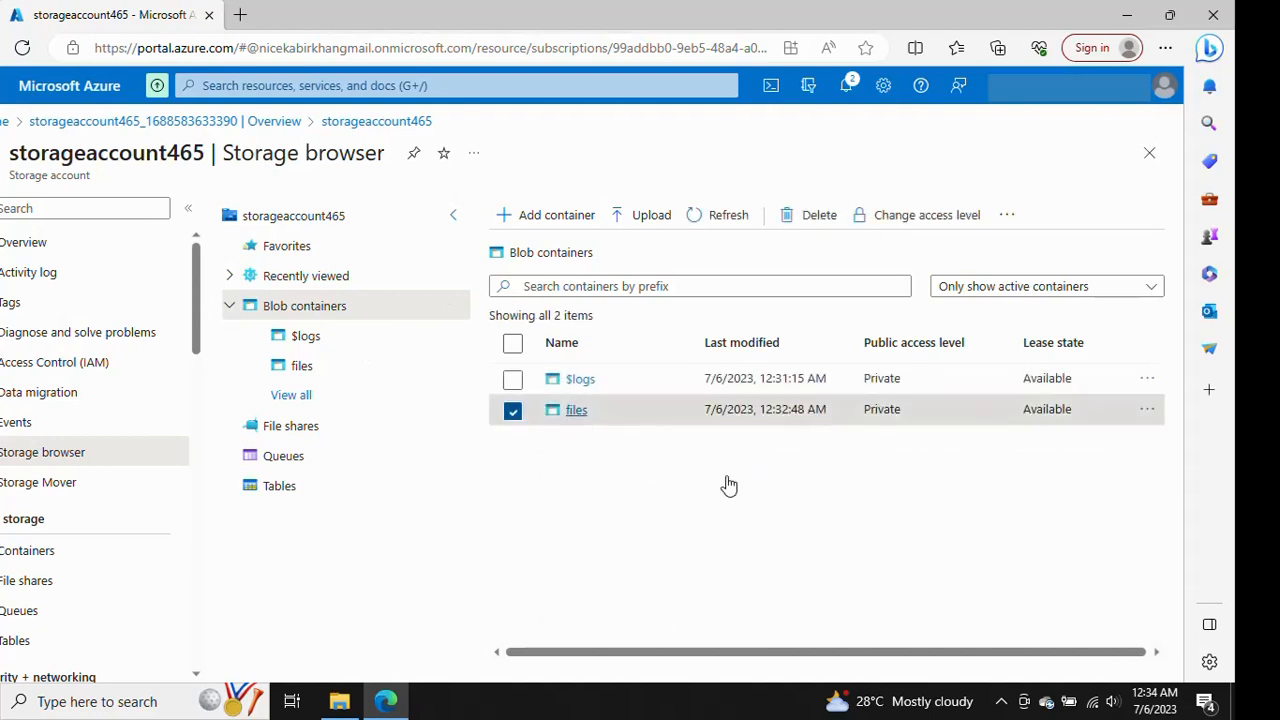